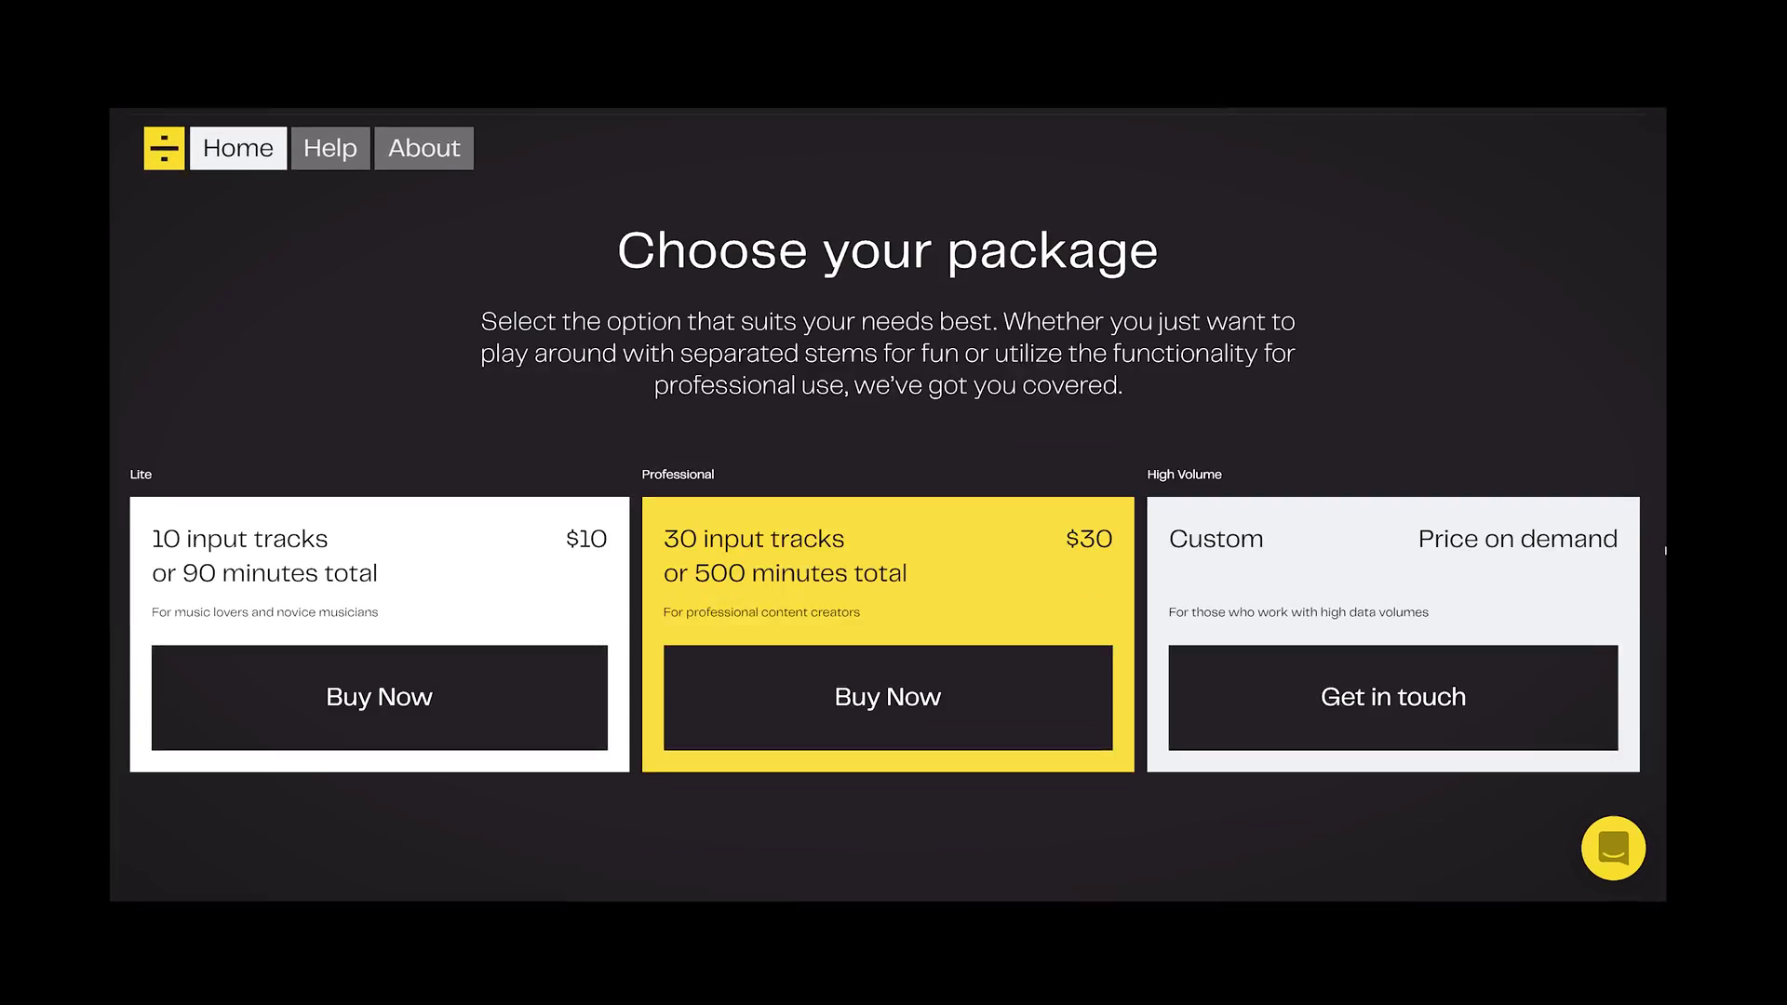
scroll(888, 502, "down", 1)
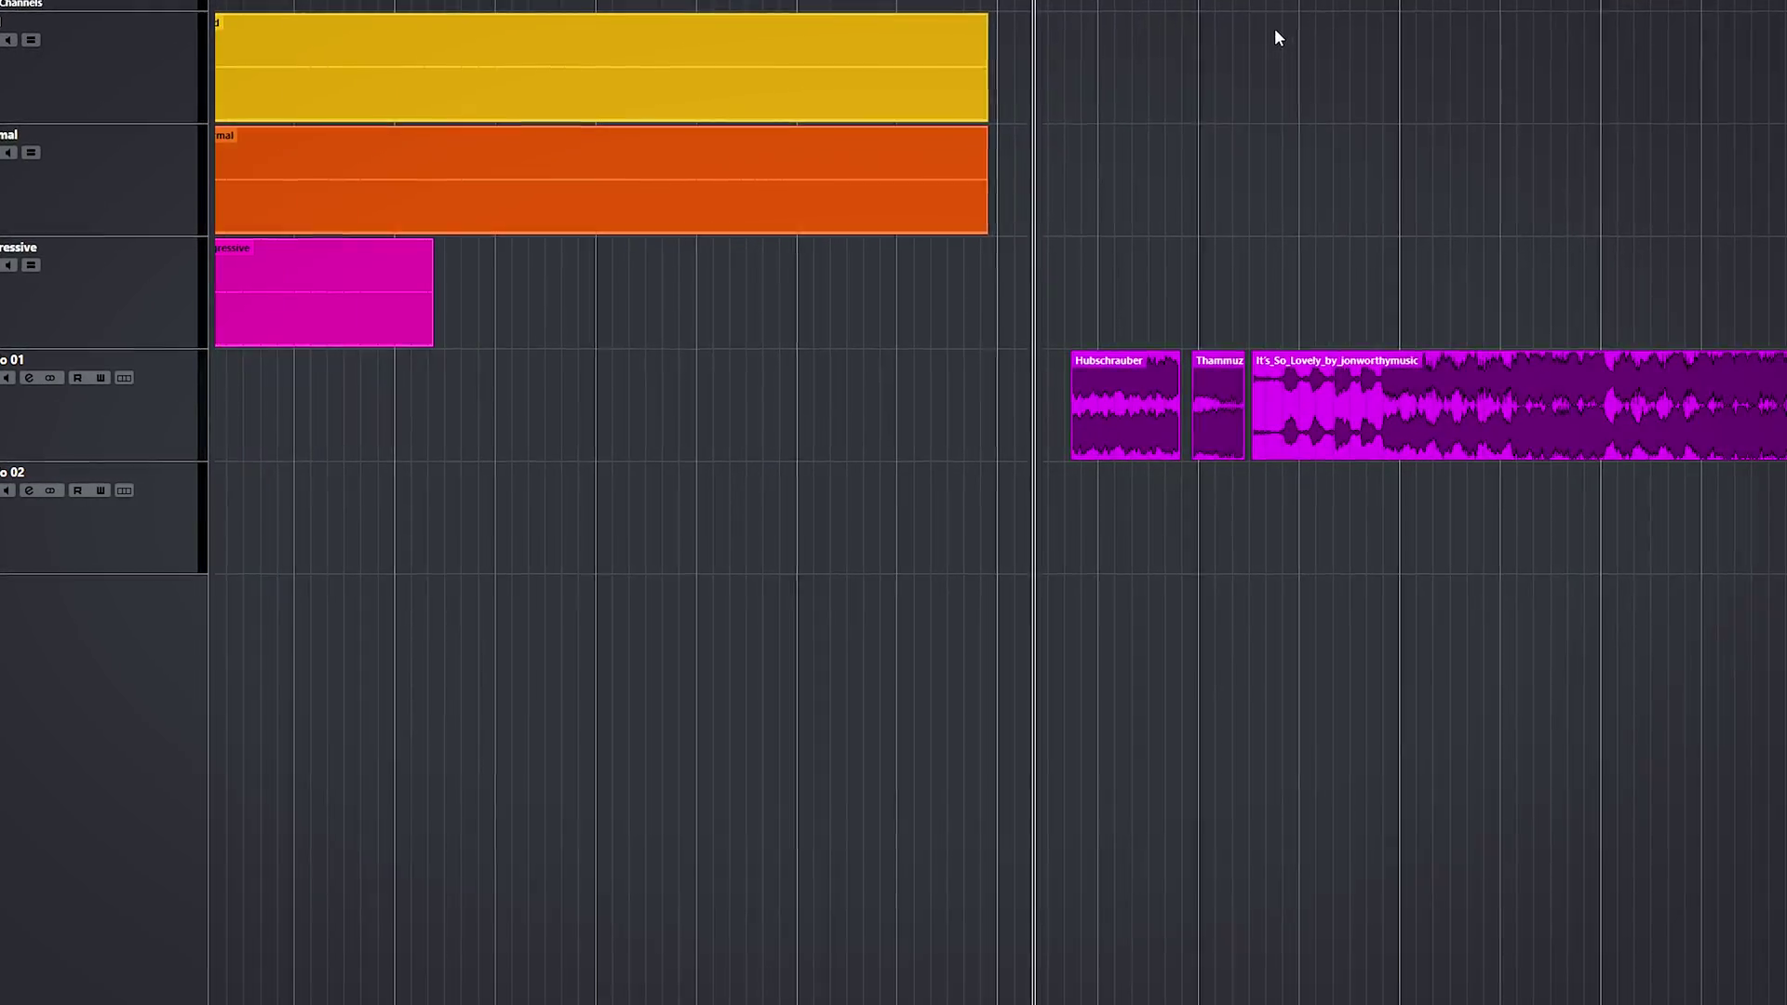
Ctrl+scroll the Cubase timeline until the Hubschrauber clip on Audio 01 fills the view.
scroll(1050, 12, "up", 6, "ctrl")
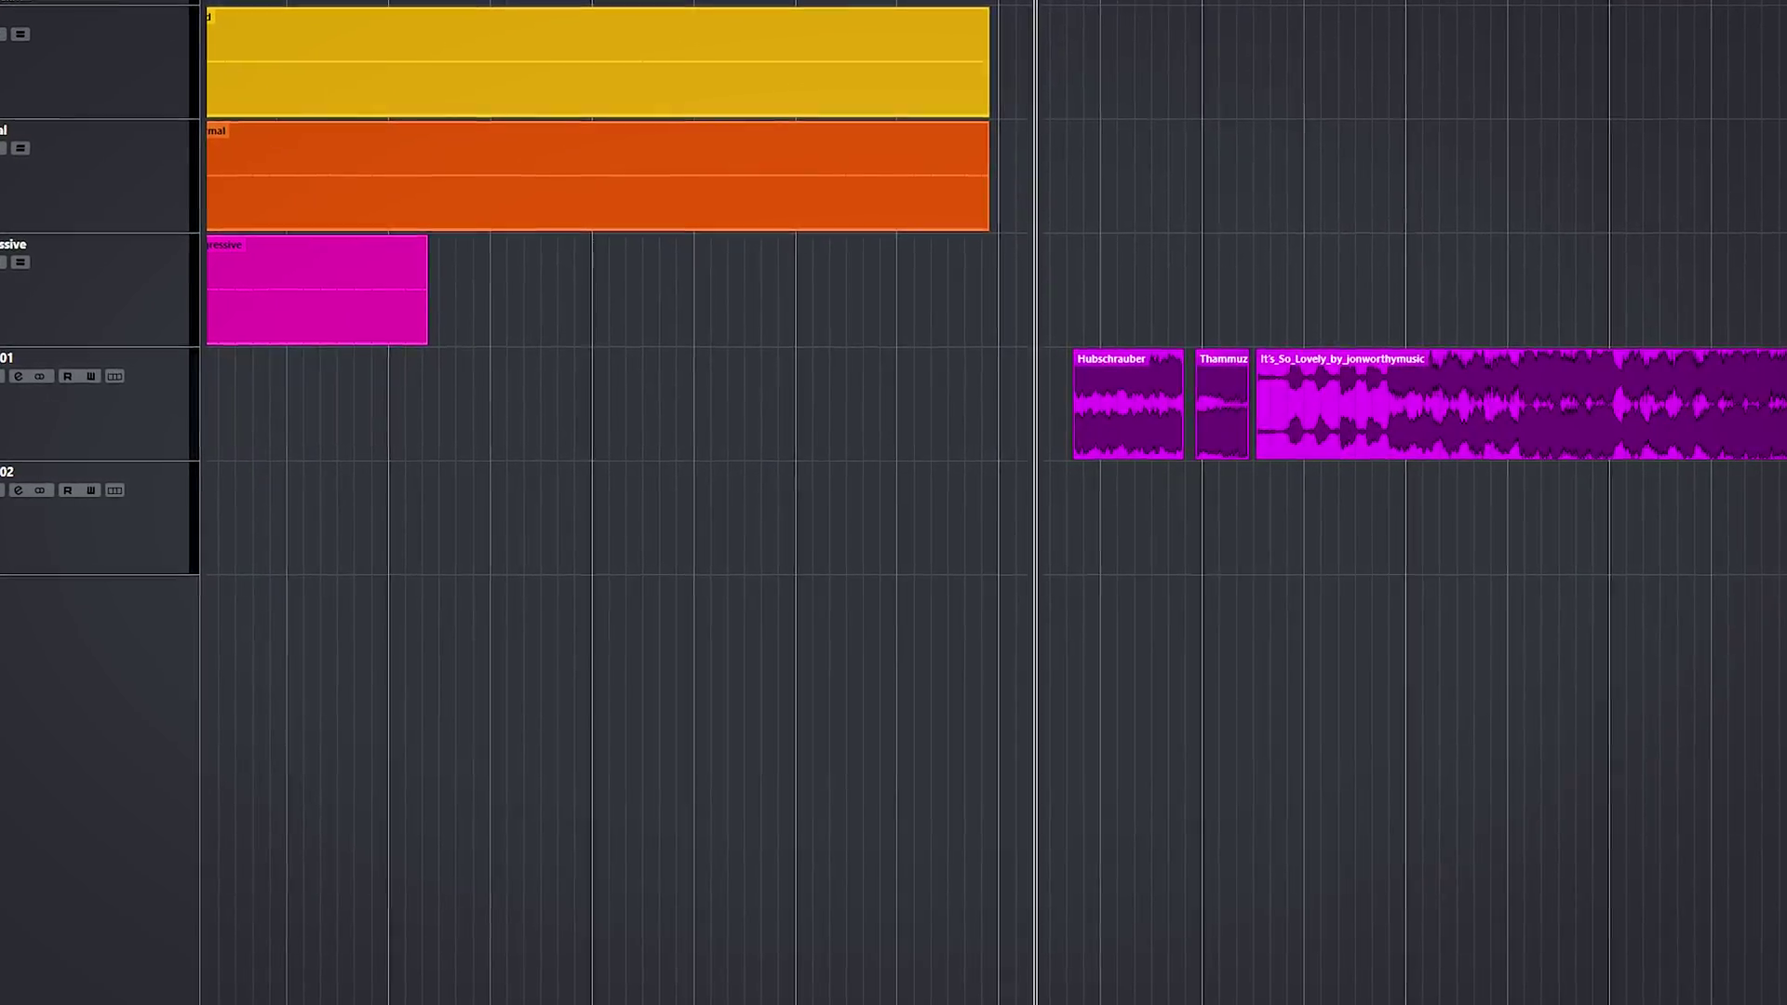
scroll(1028, 9, "up", 2, "ctrl")
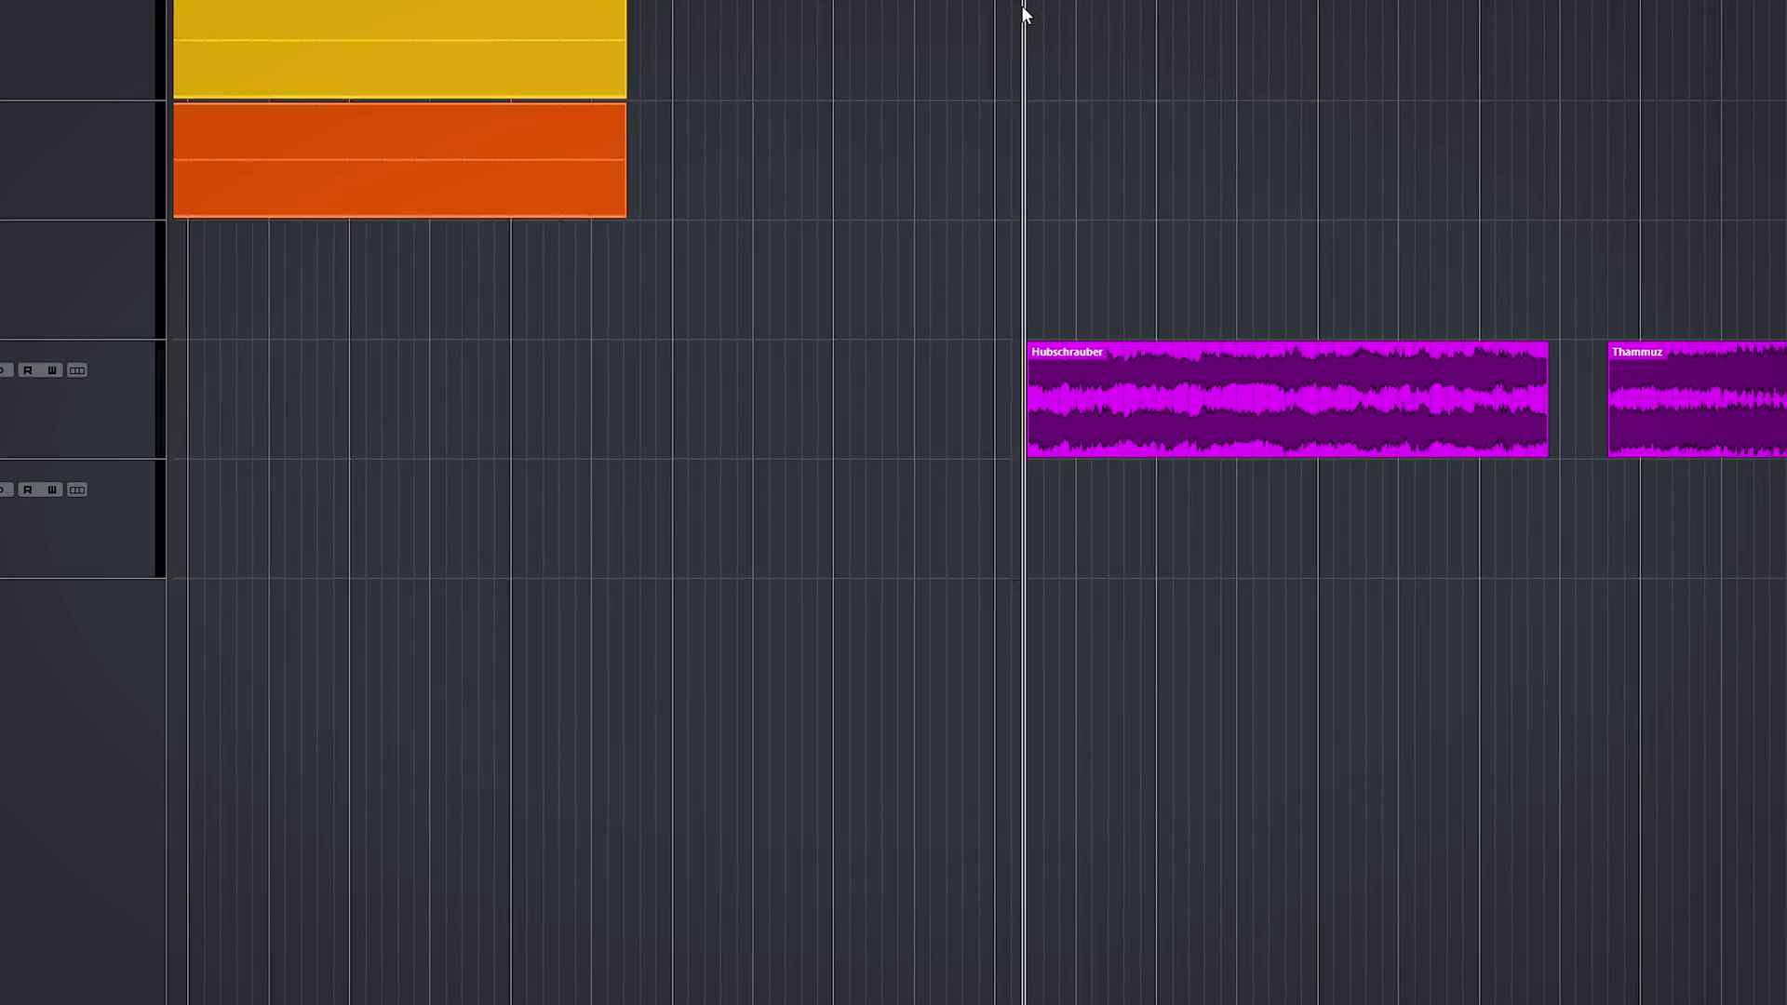
scroll(1029, 6, "down", 1, "ctrl")
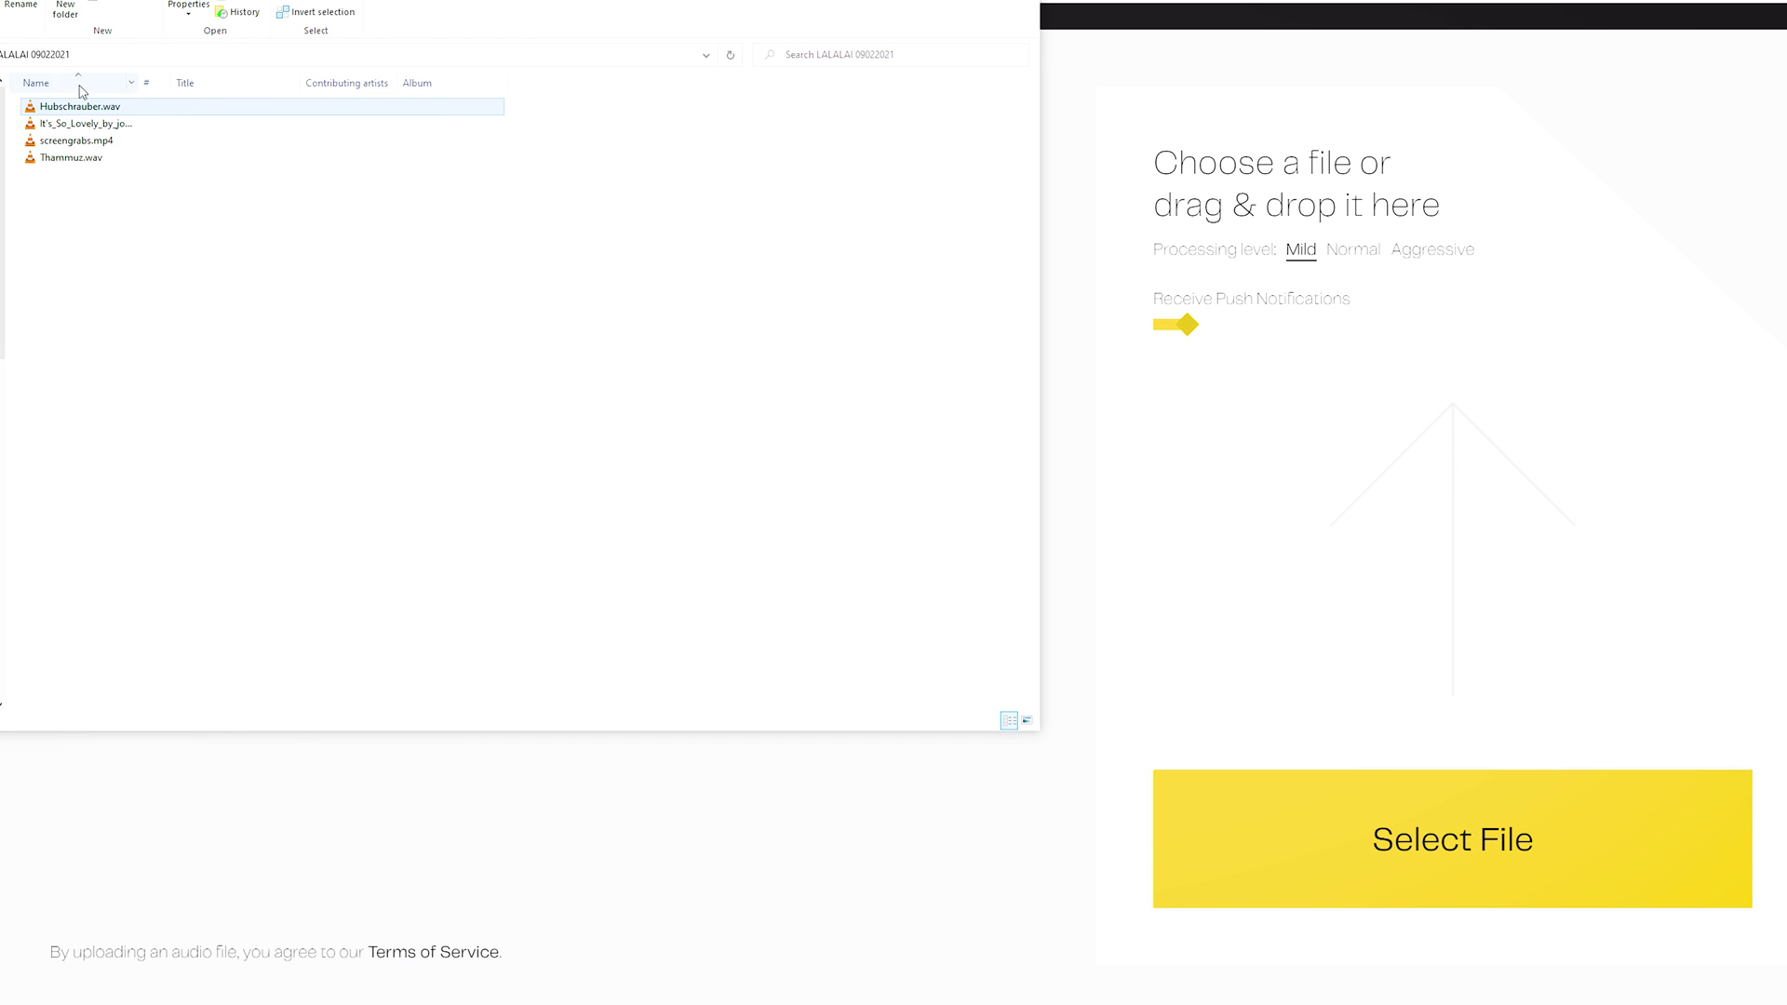
Split Hubschrauber.wav at Mild level and play the resulting Vocal preview.
left_click_drag(80, 114, 1210, 489)
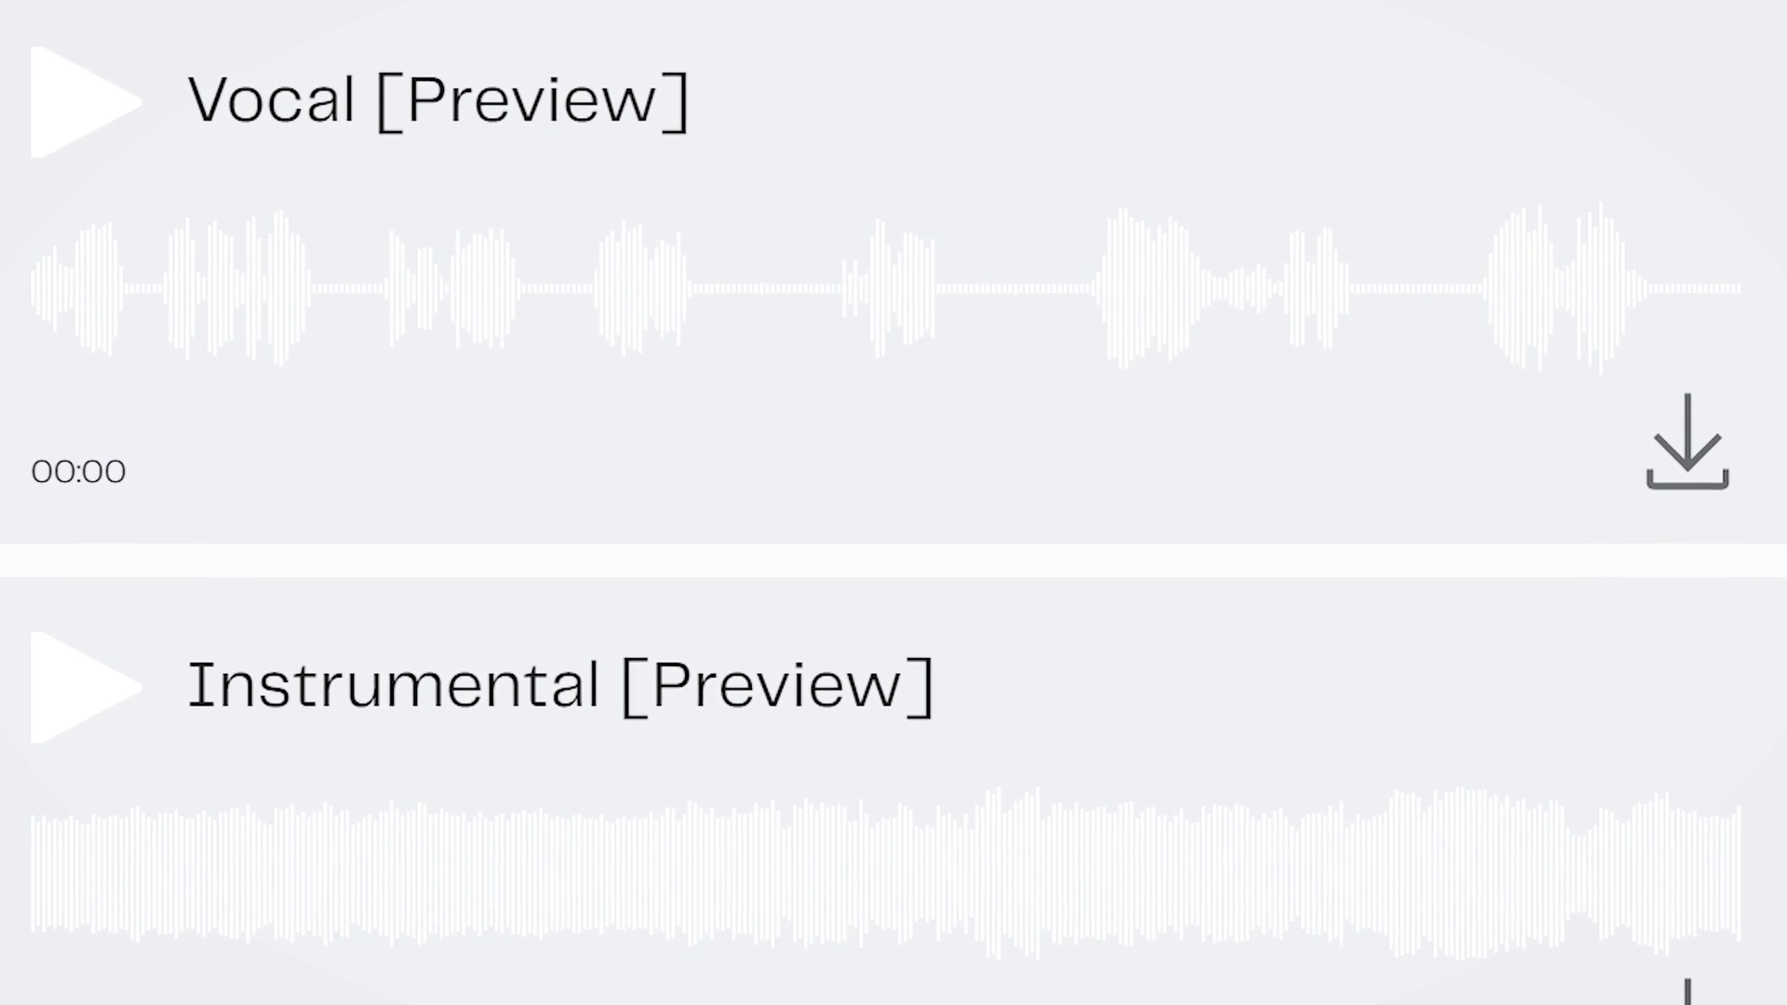
left_click(63, 151)
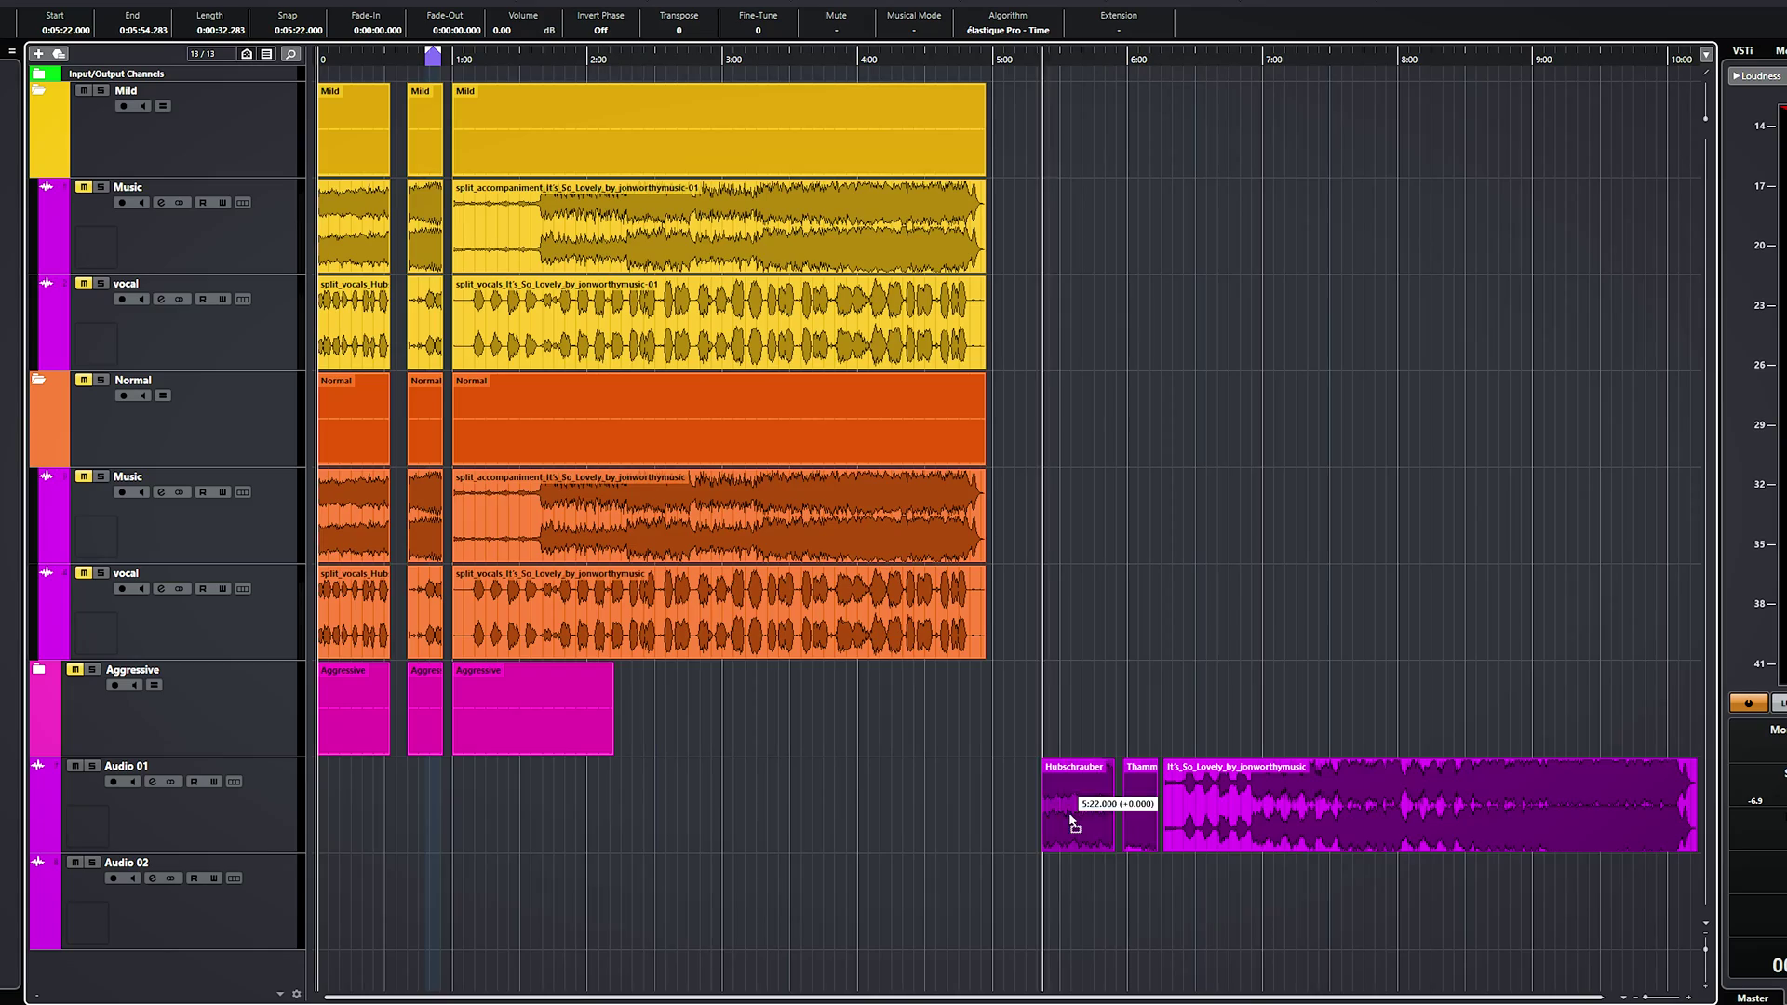
Zoom the timeline in on the Mild folder's Hubschrauber-02 Music and vocal clips.
left_click_drag(1050, 62, 1019, 92)
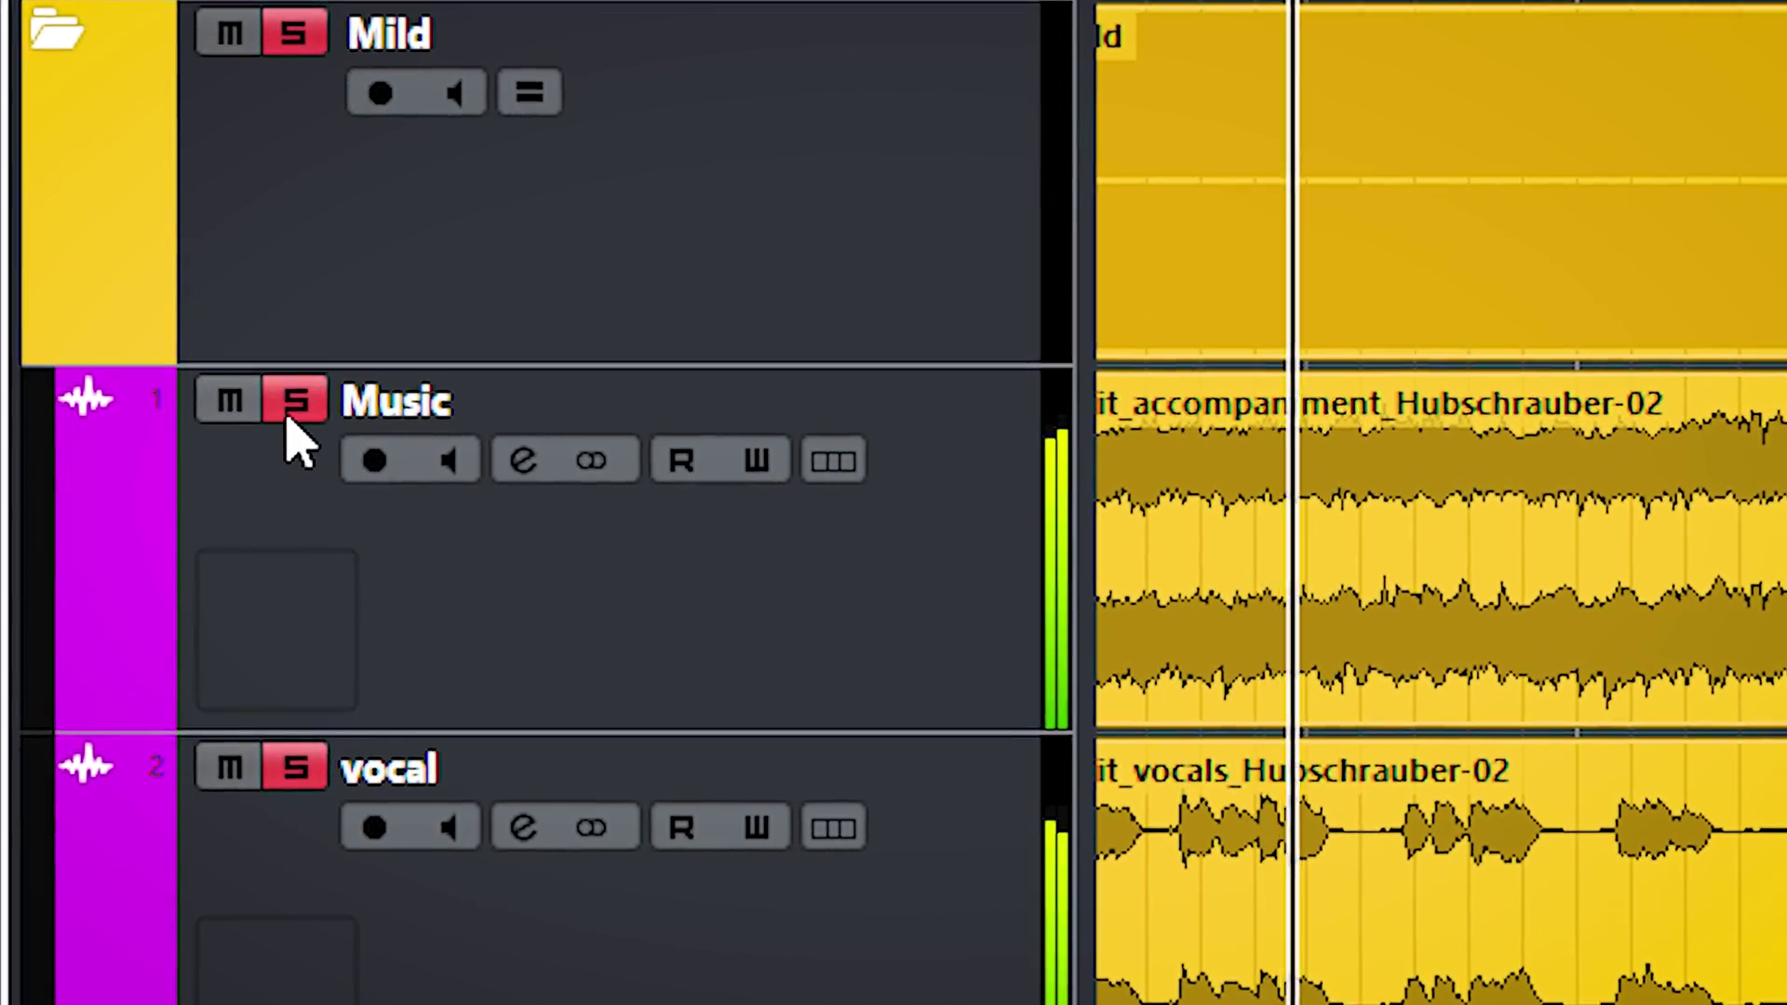
Toggle solo on the Mild Music and vocal stems to hear each one alone.
left_click(298, 776)
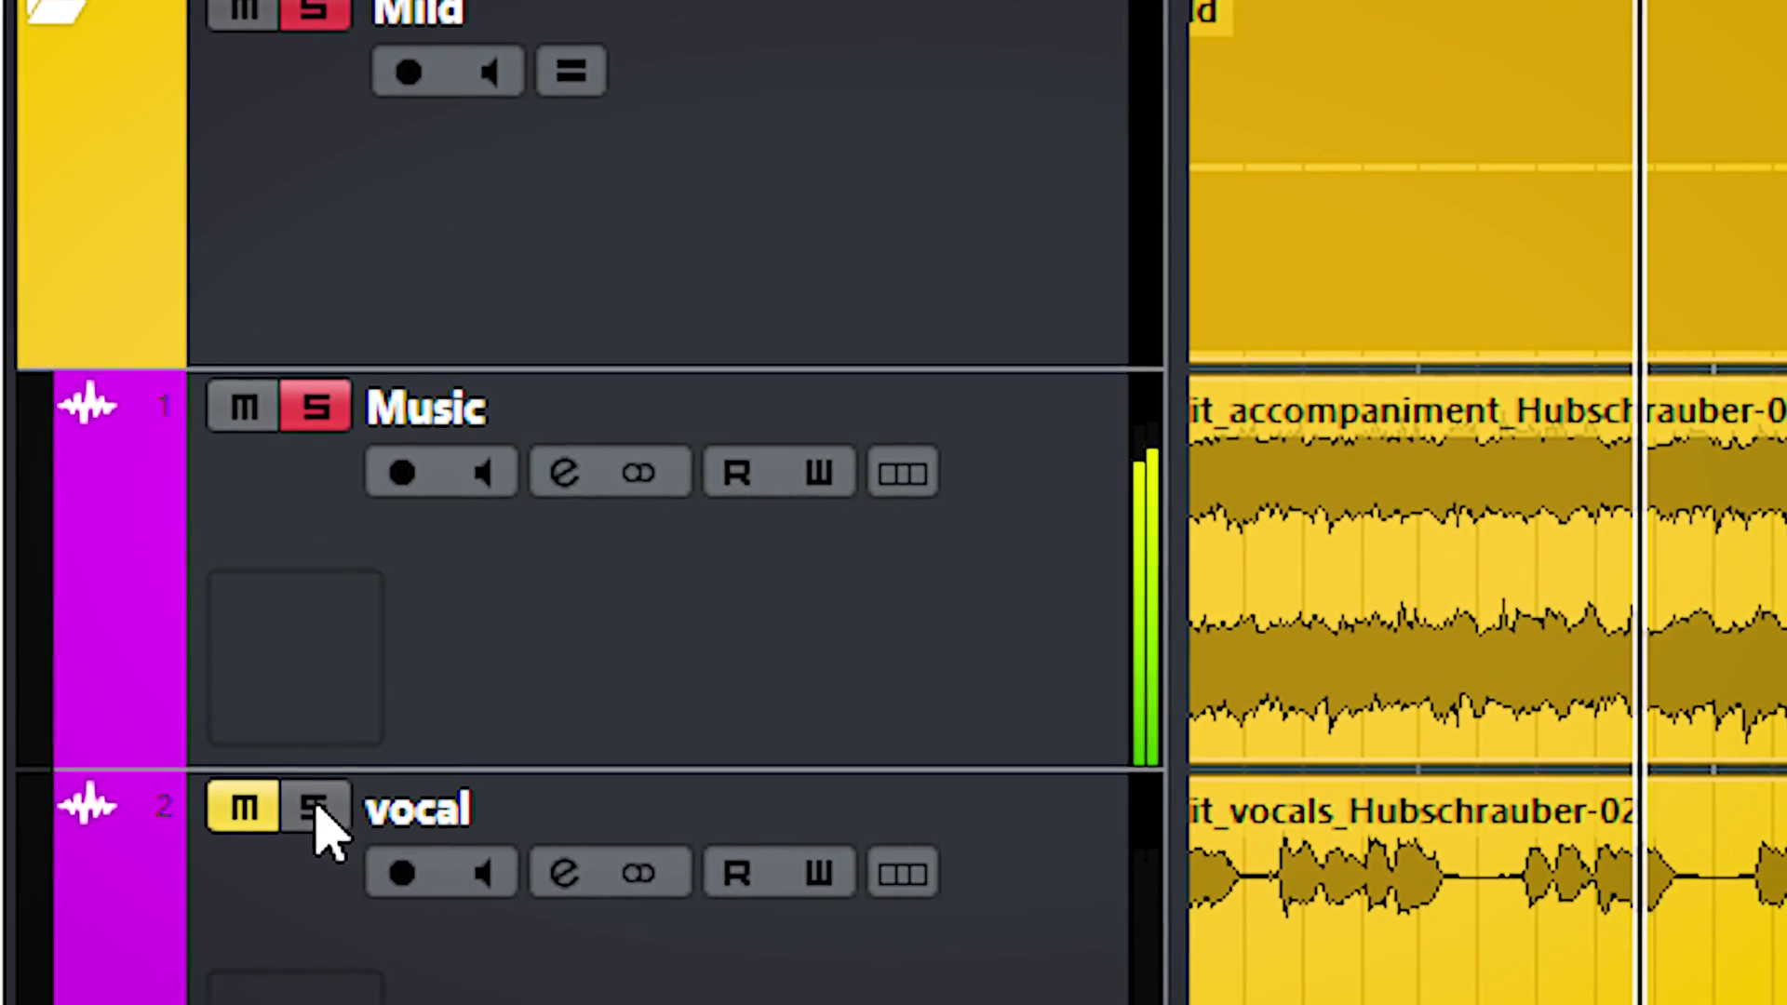
left_click(304, 796)
left_click(320, 405)
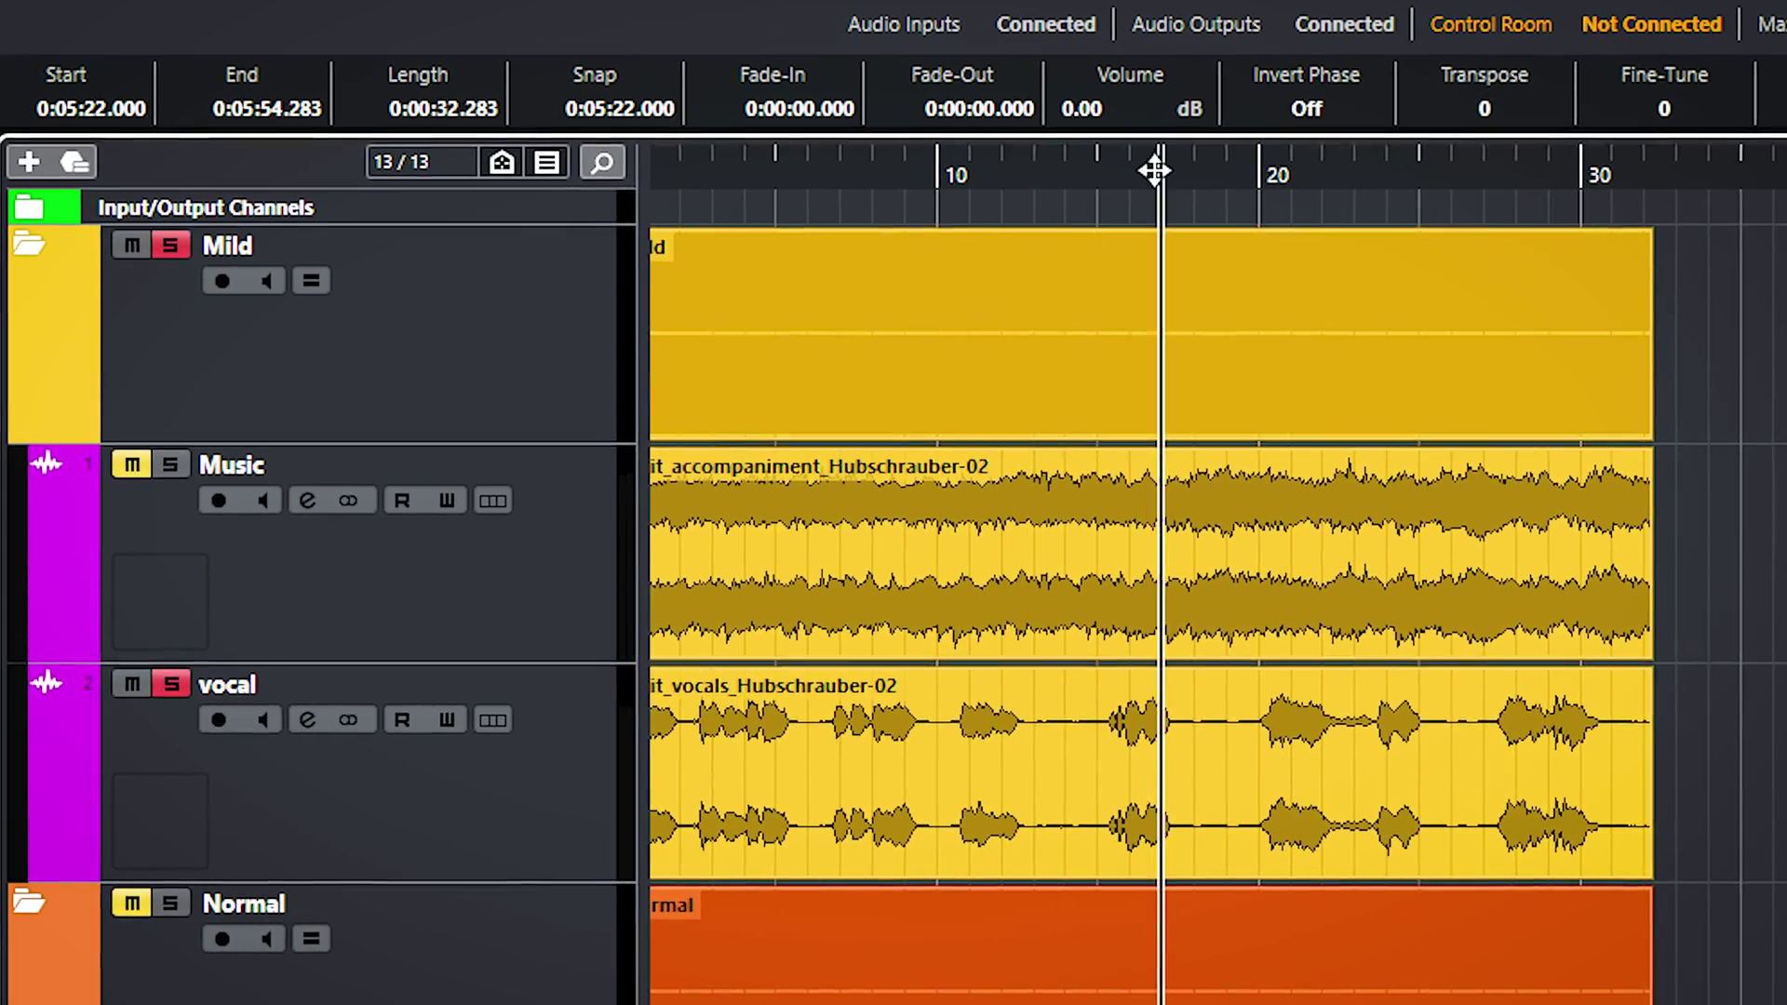
left_click(172, 459)
left_click(173, 682)
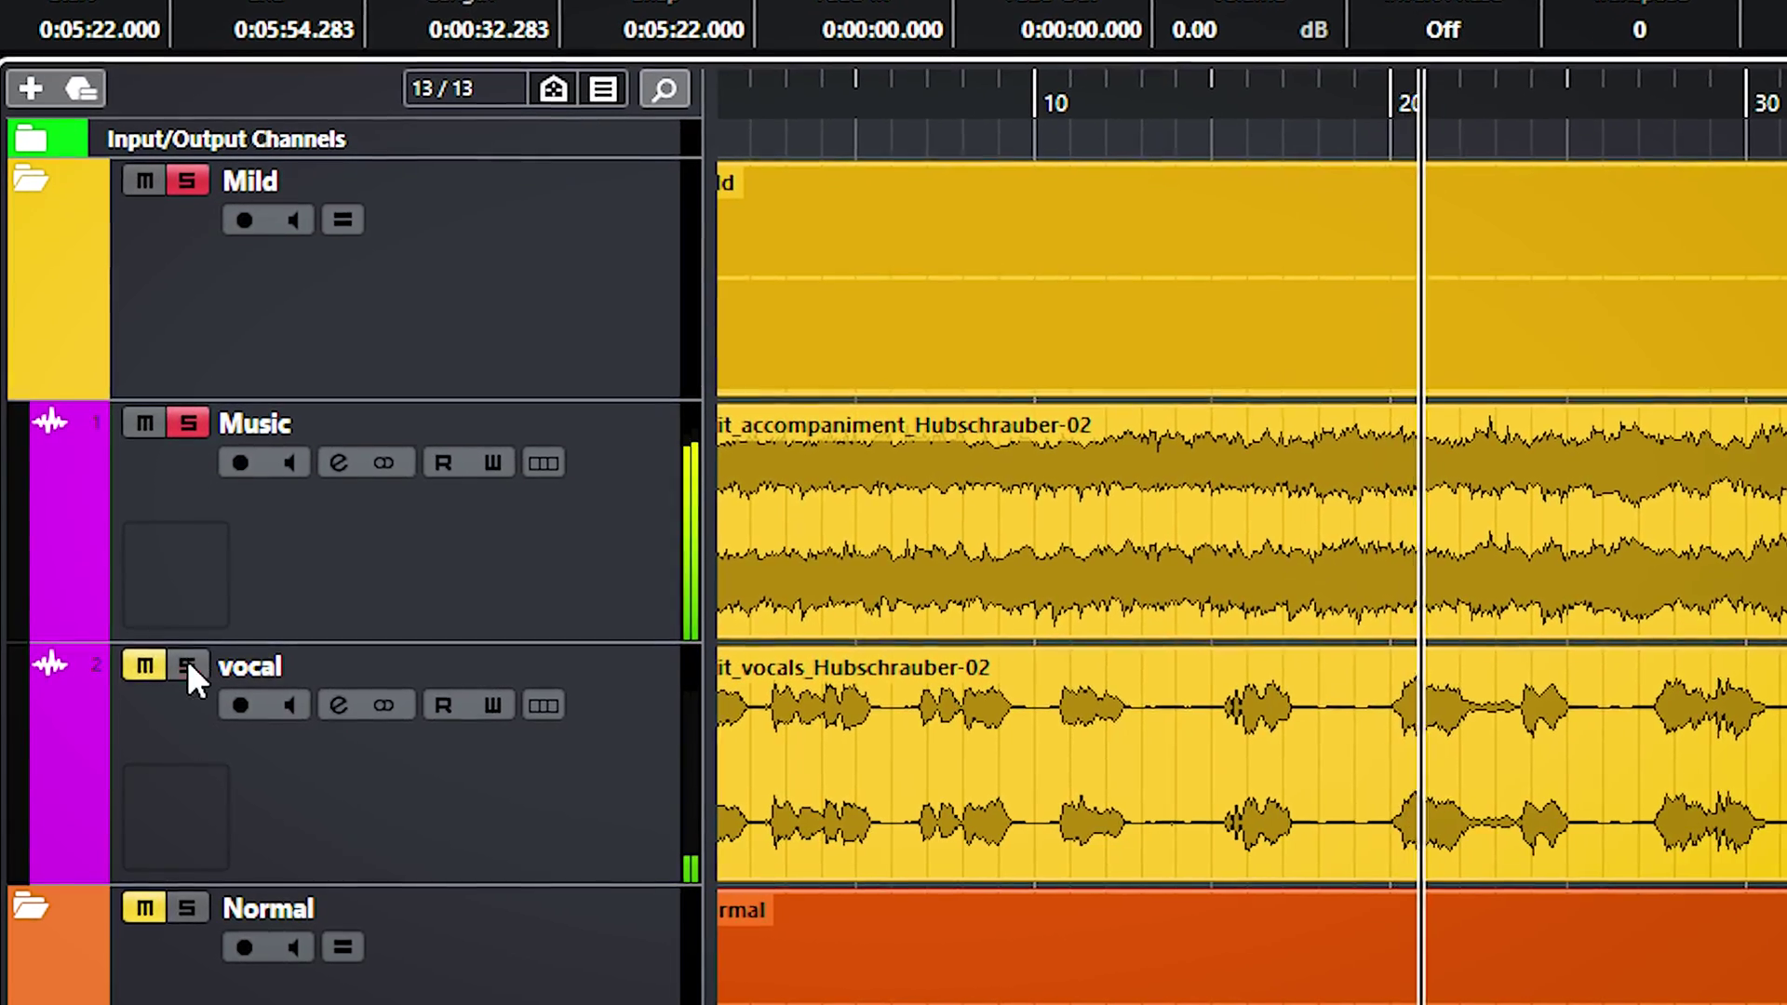
left_click(180, 672)
left_click(197, 421)
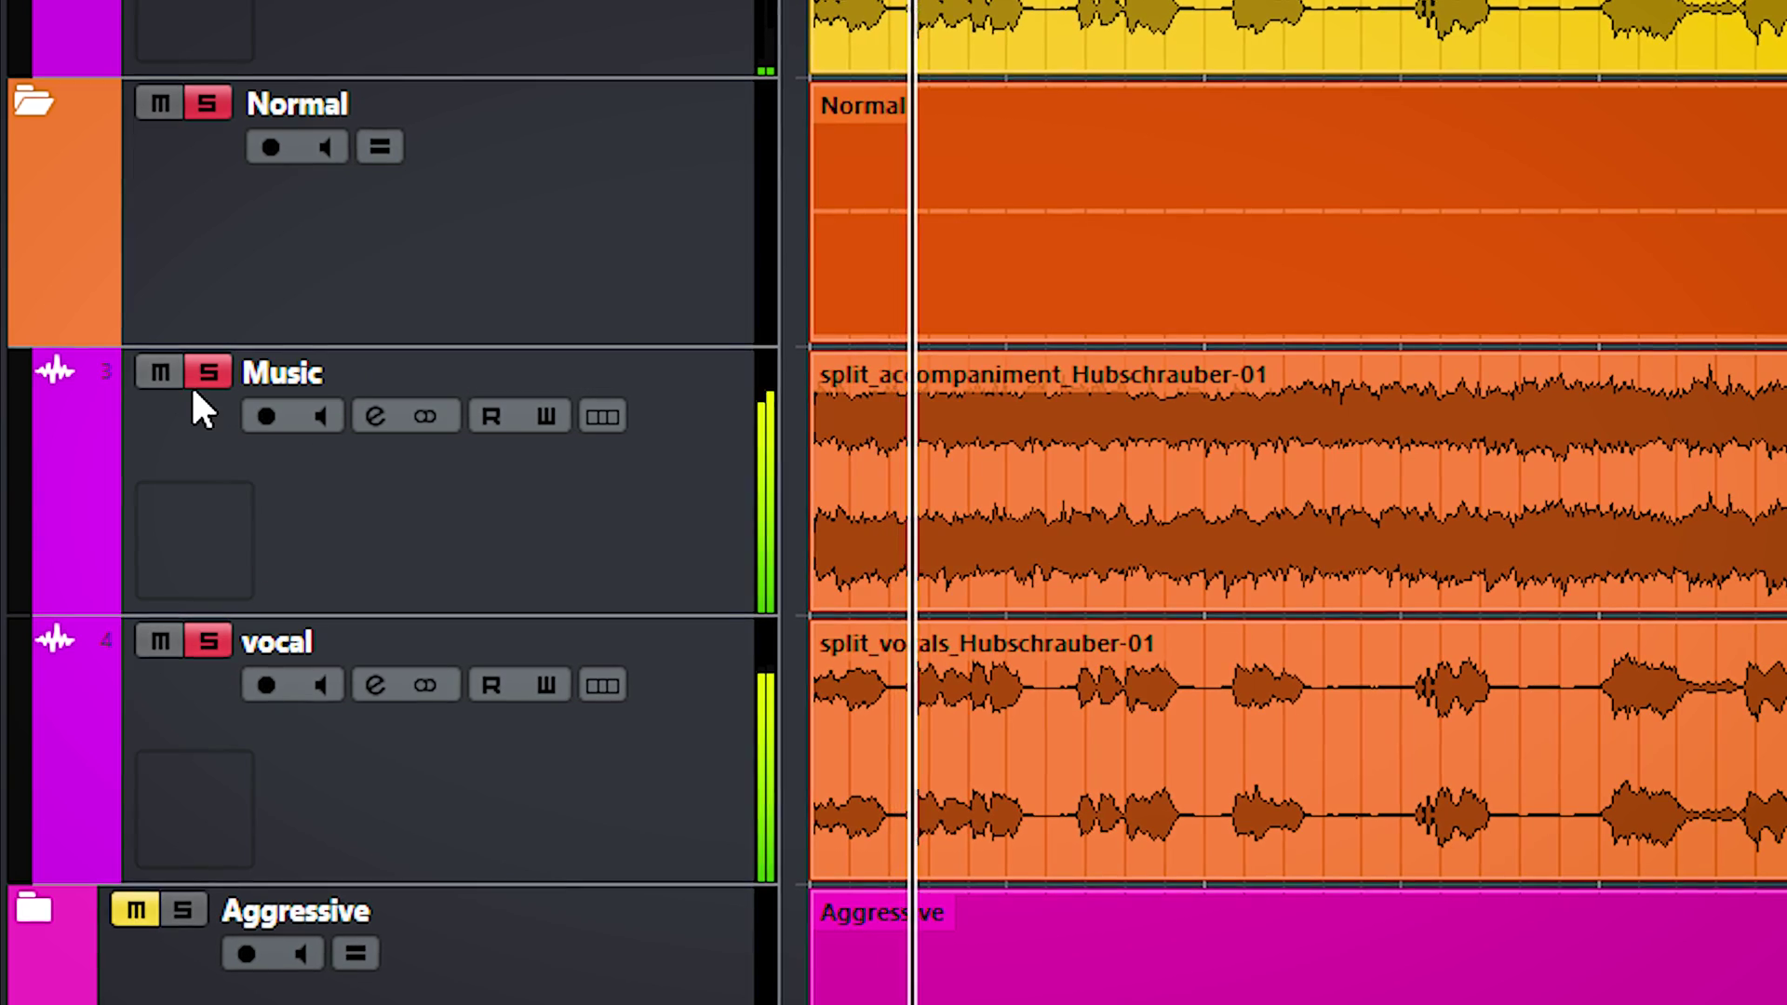
Toggle solo on the Normal Music and vocal stems, leaving only Normal Music soloed.
left_click(203, 377)
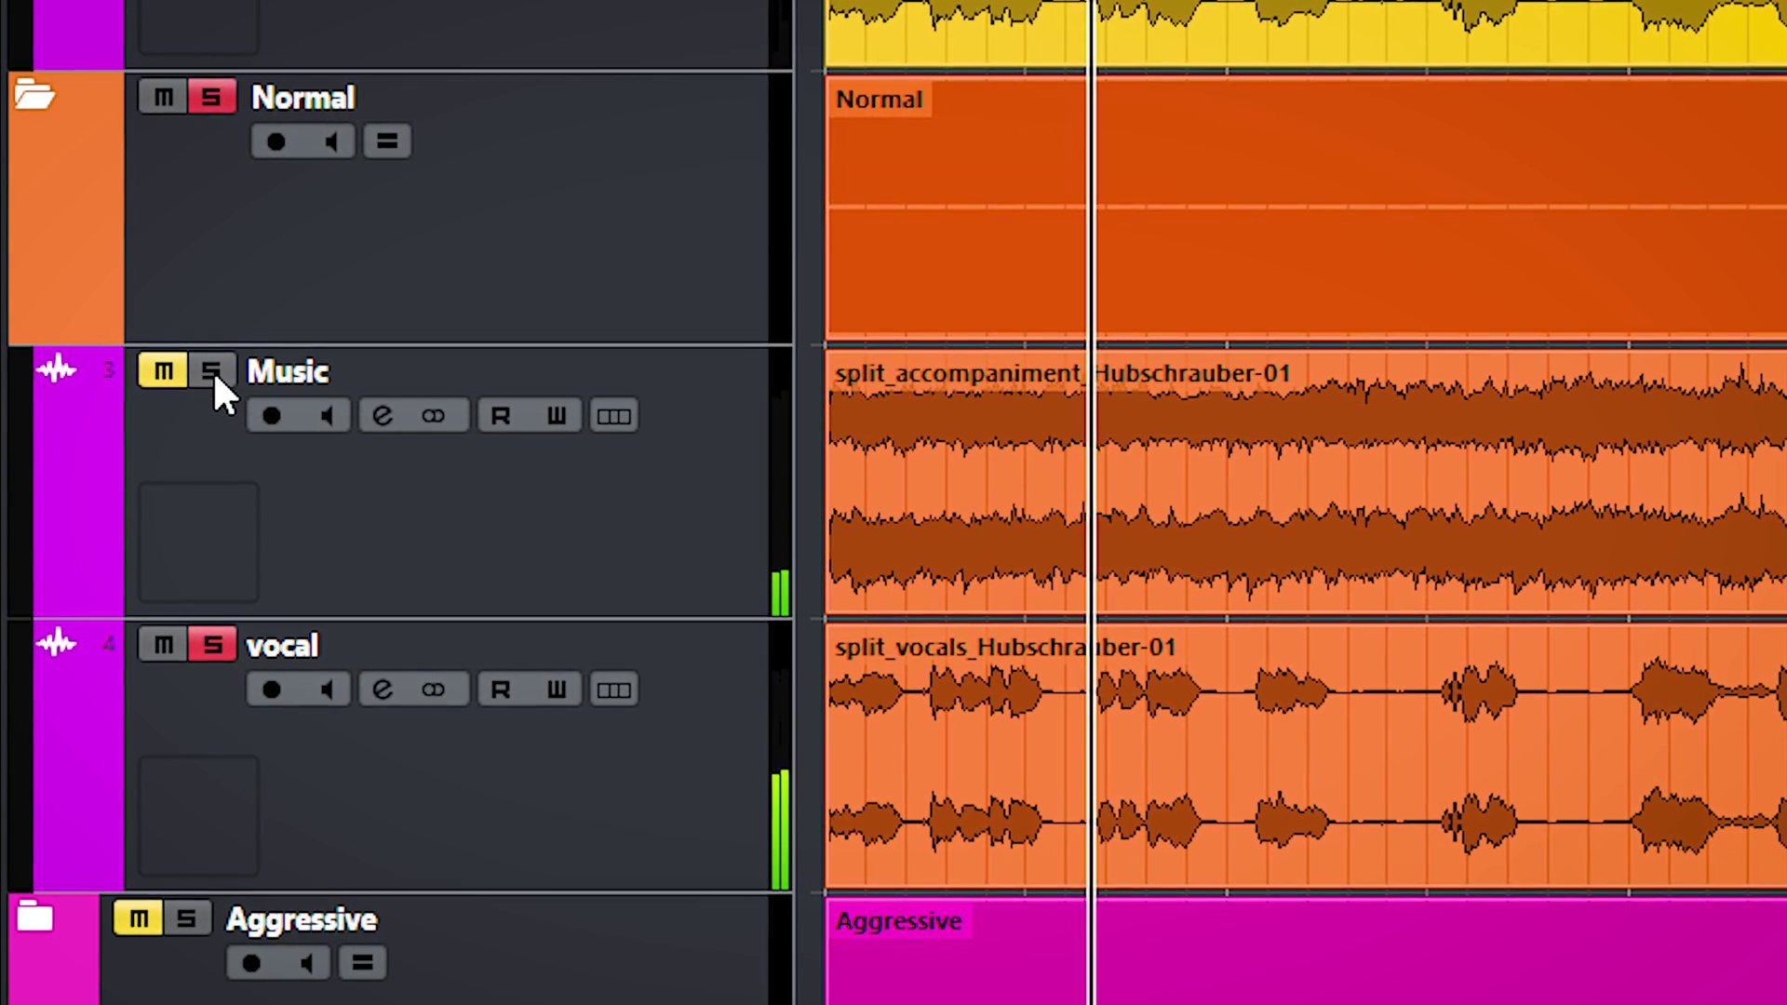
left_click(212, 370)
left_click(210, 648)
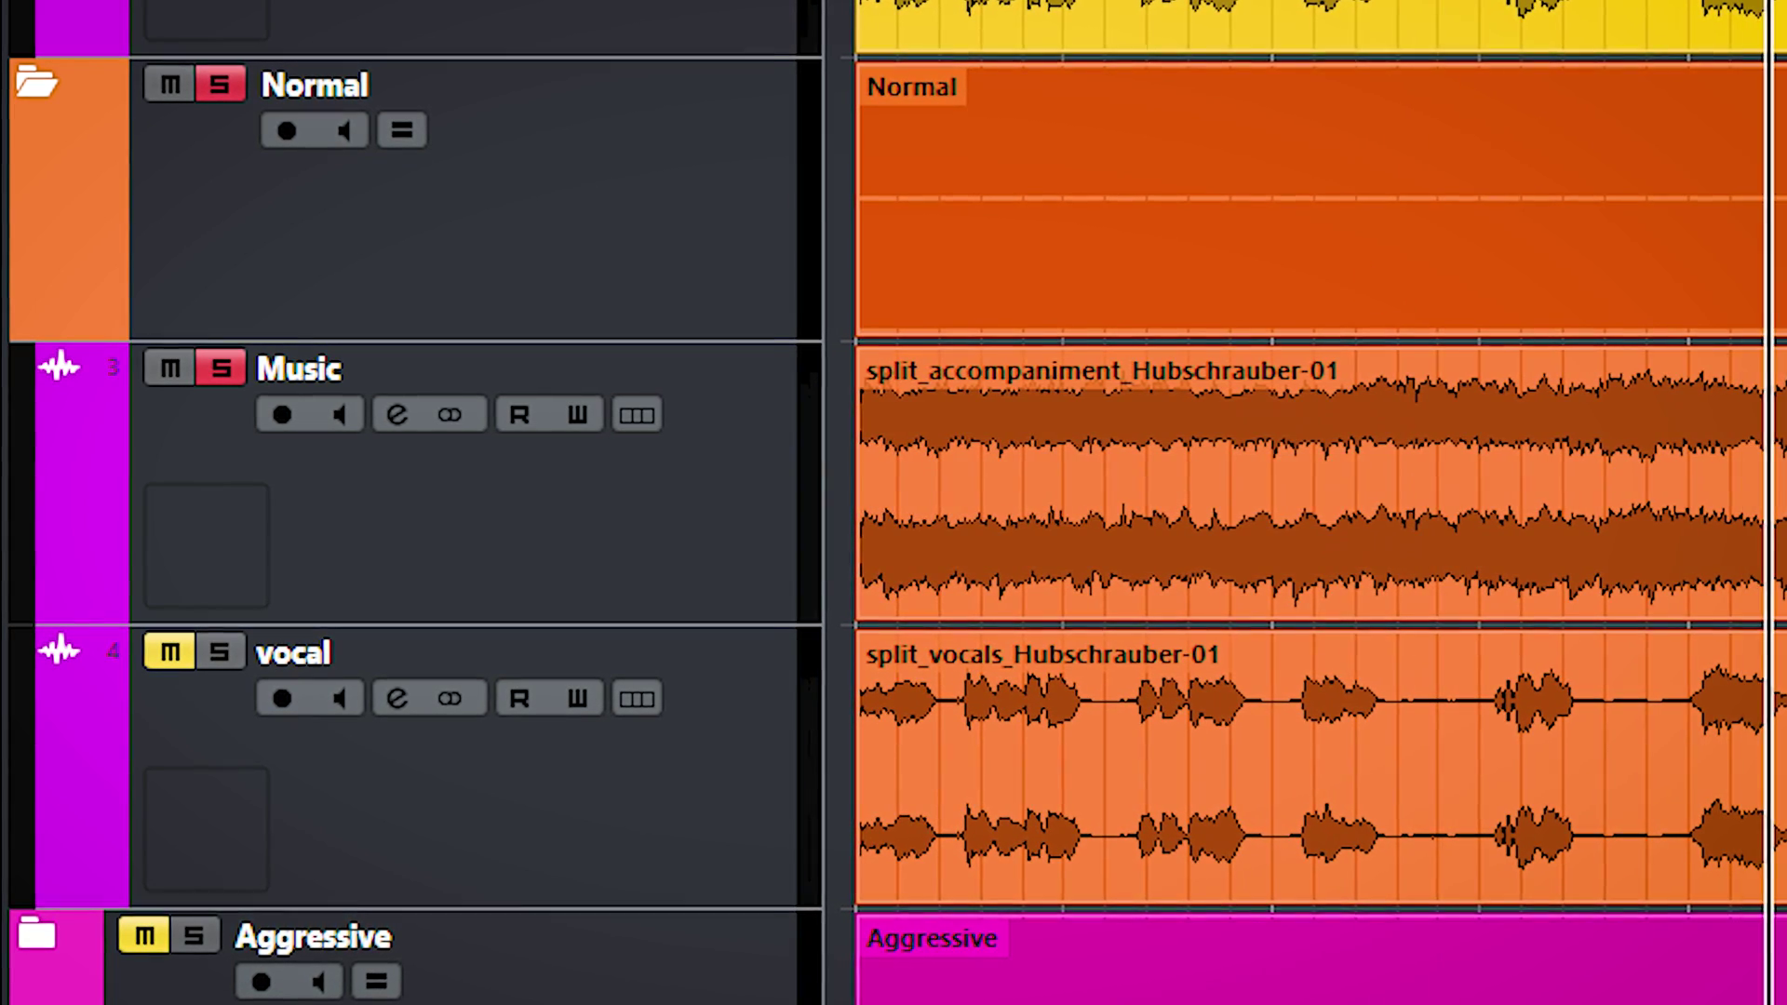
Unsolo the Normal Music stem and solo the Aggressive folder with its stems.
left_click(231, 366)
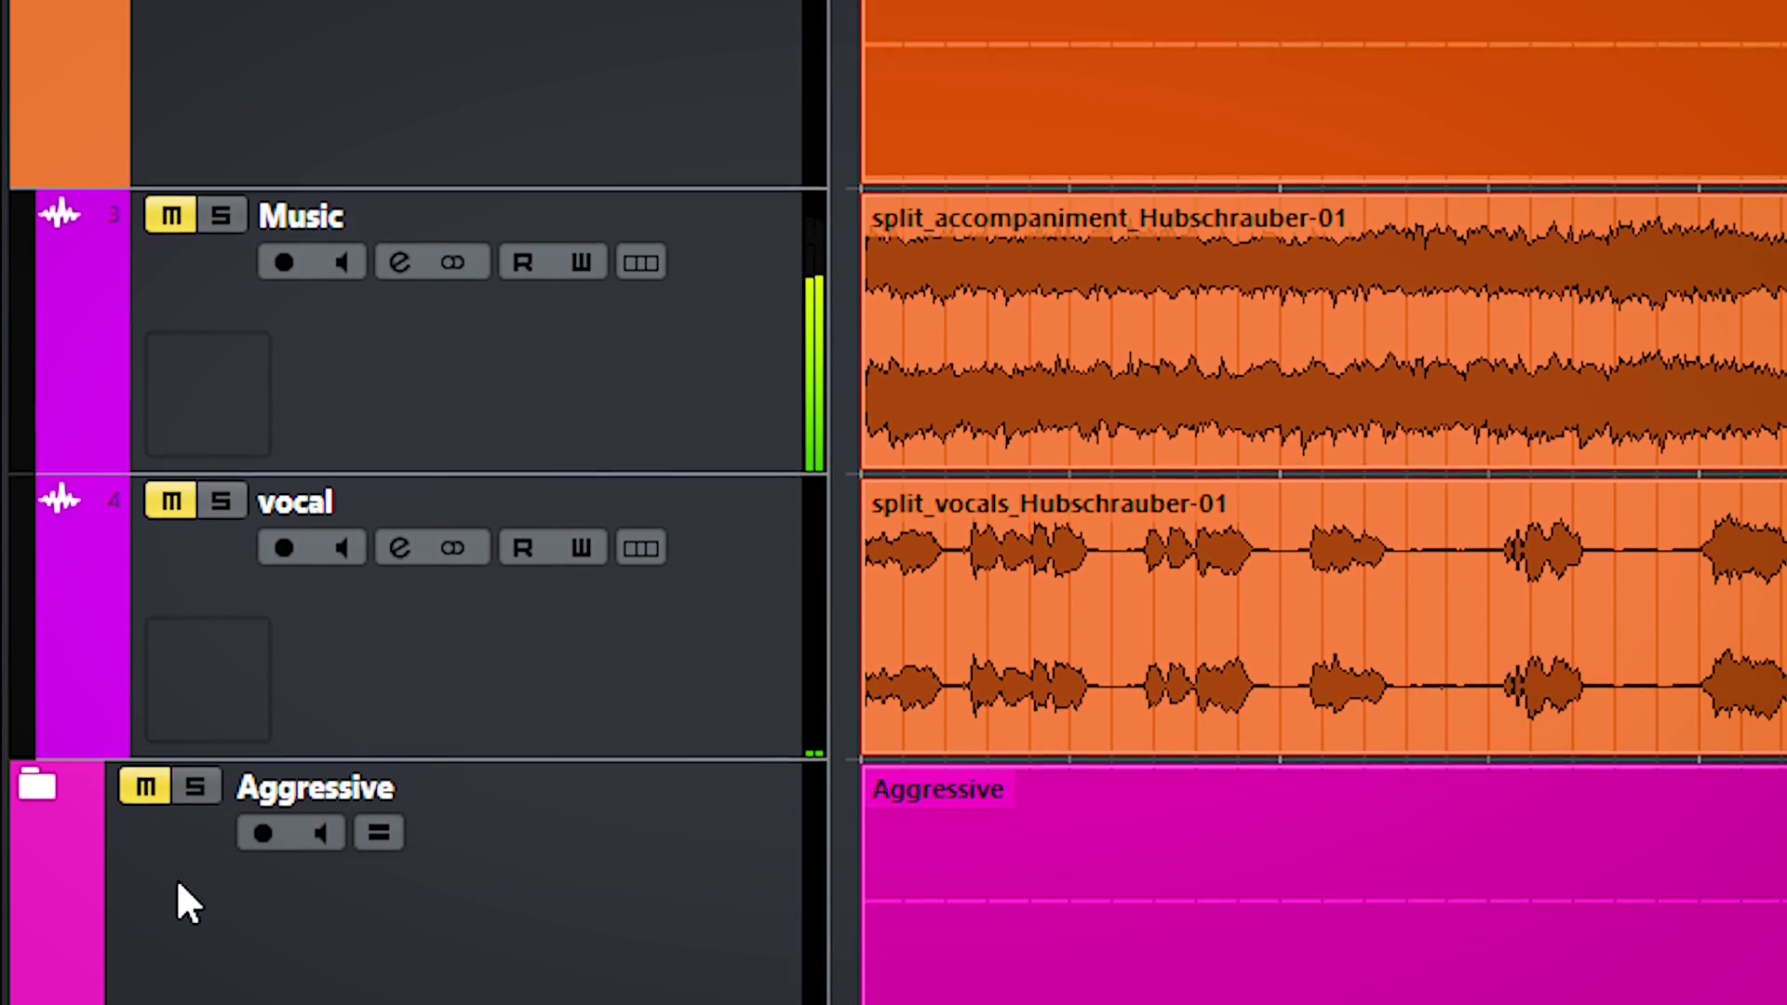
left_click(145, 939)
left_click_drag(58, 594, 438, 577)
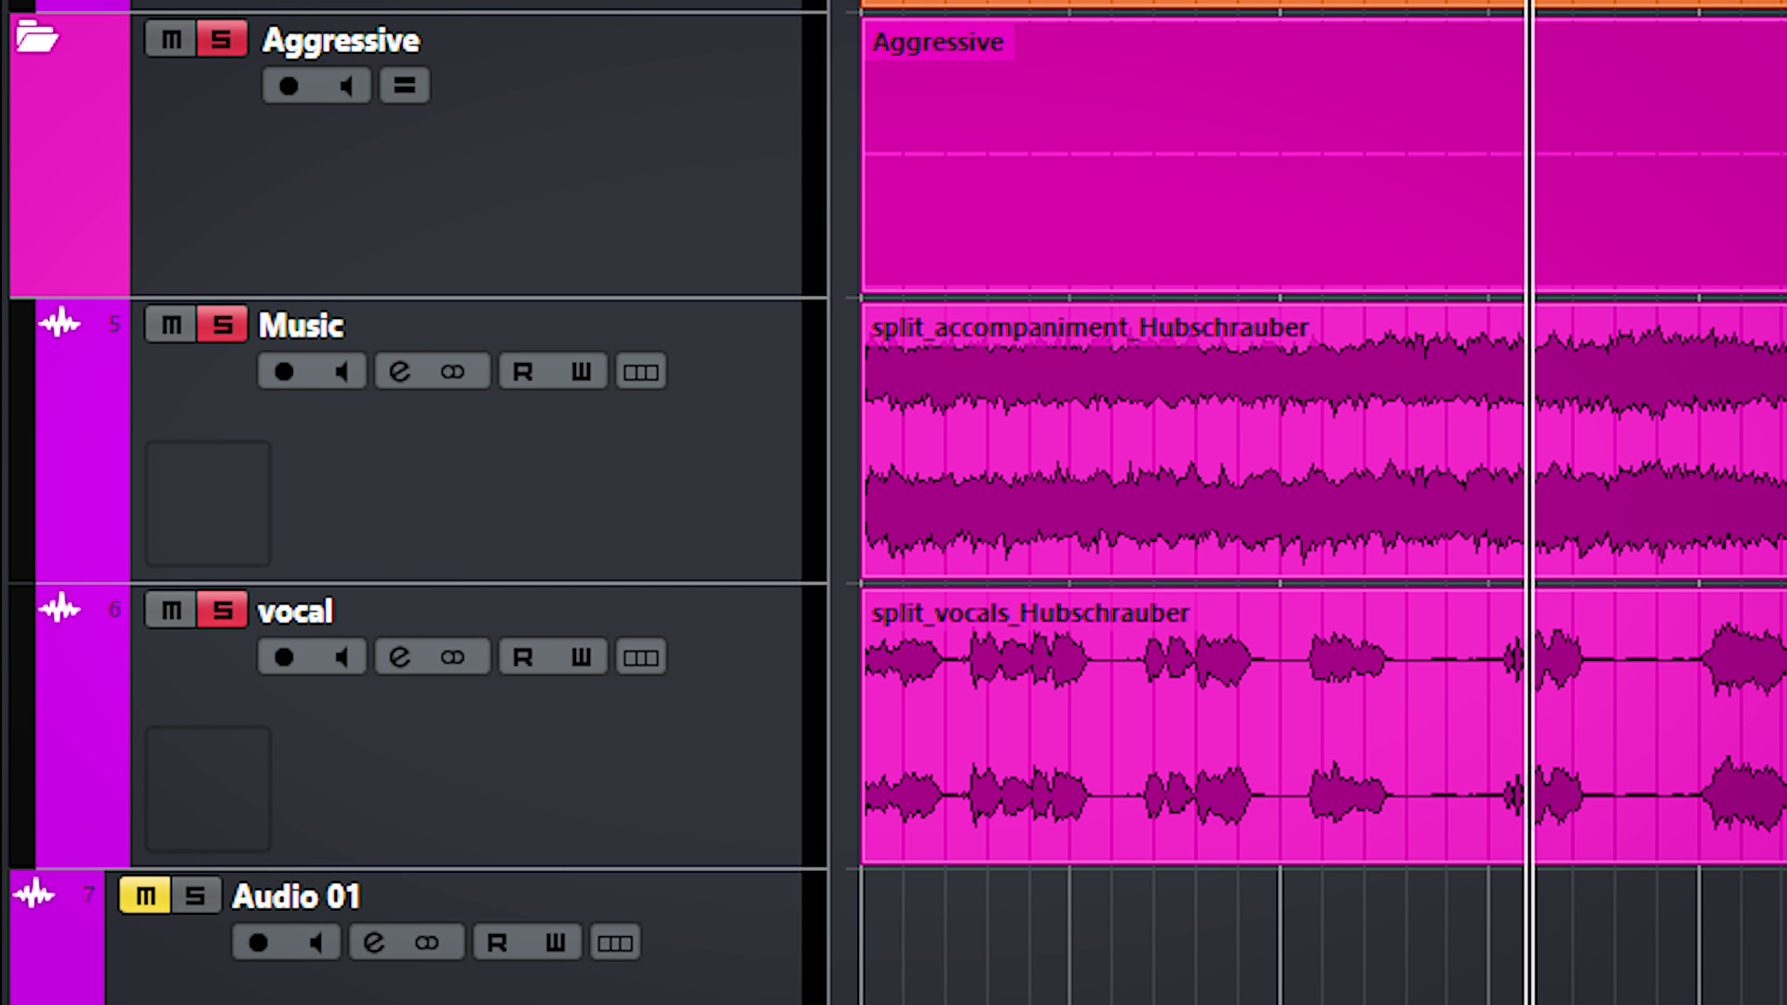
Toggle solo on the Aggressive vocal and Music stems, then clear the Aggressive solos.
left_click(223, 609)
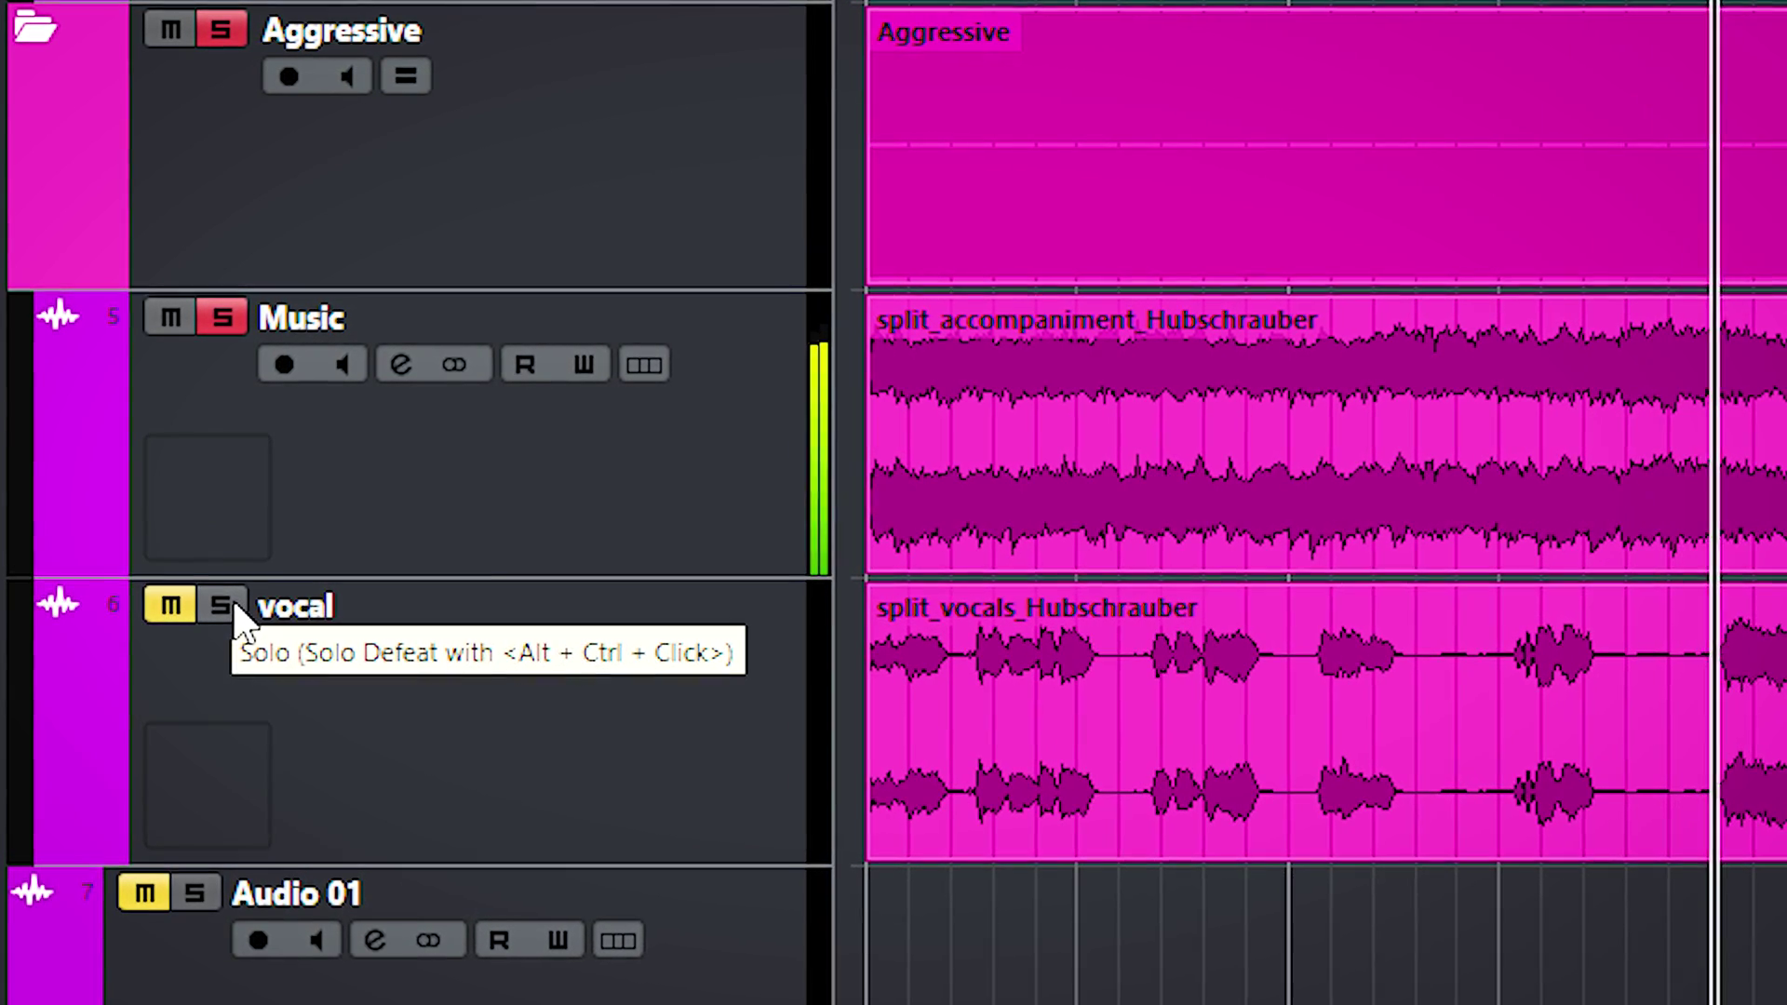
left_click(231, 604)
left_click(222, 319)
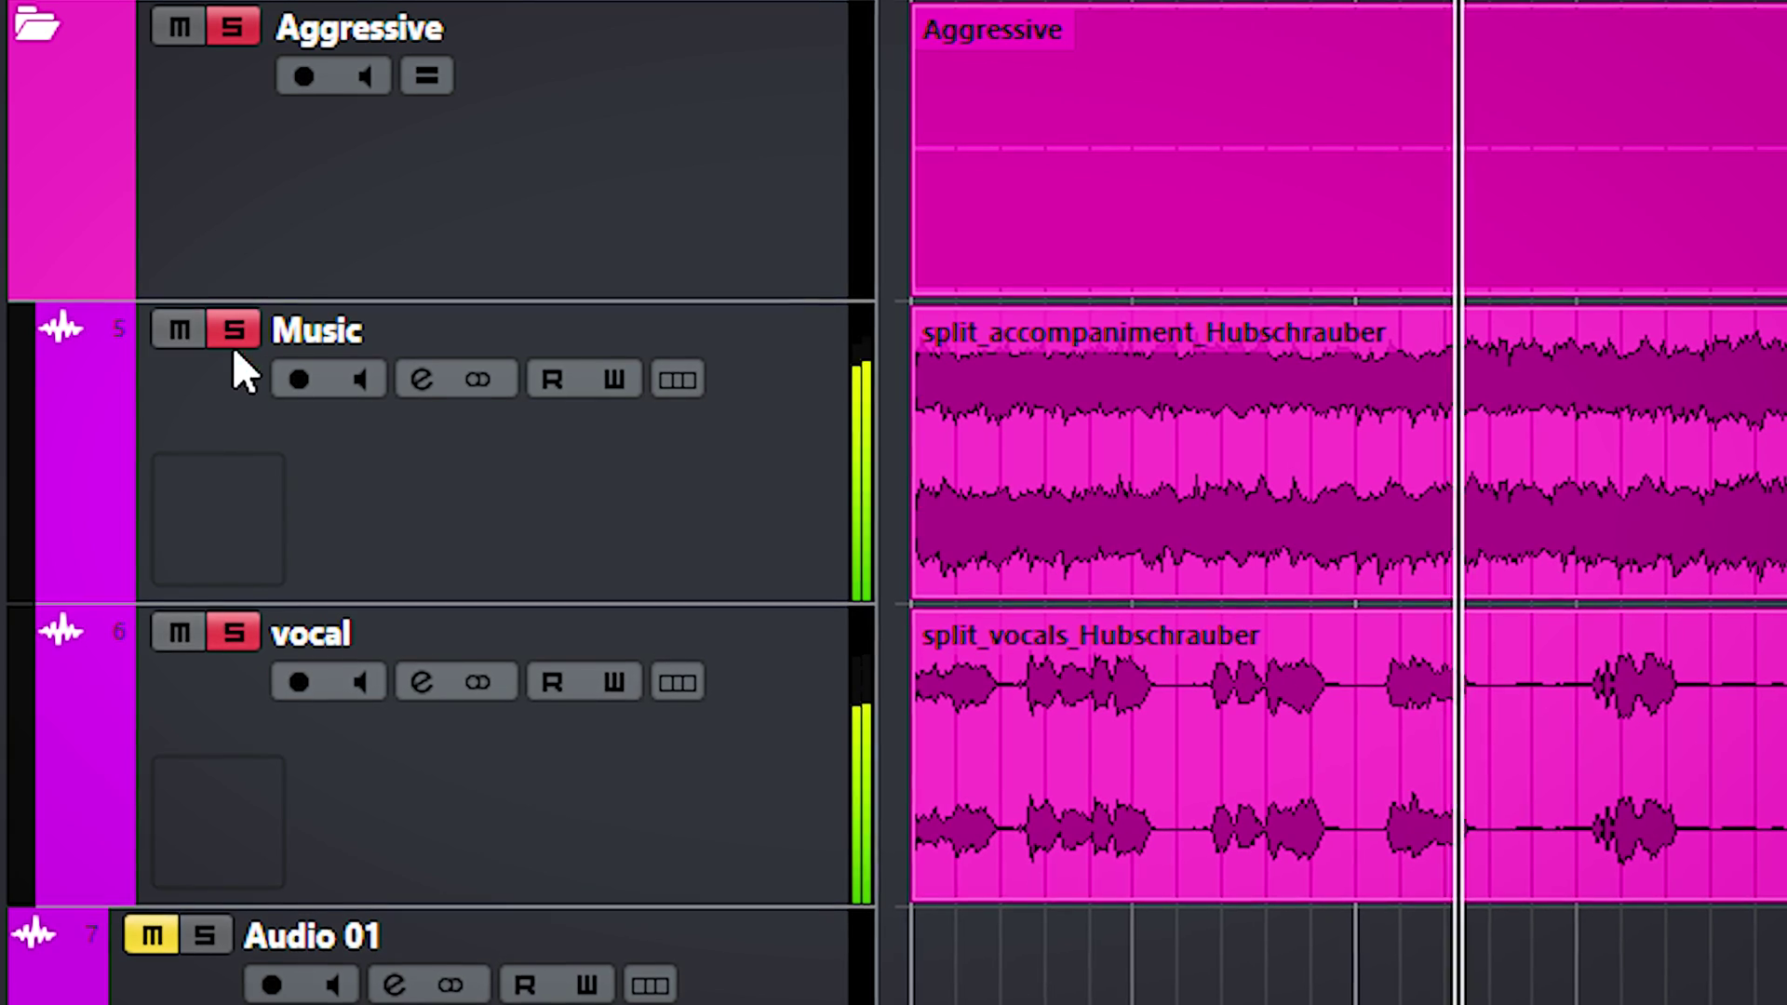
left_click(230, 633)
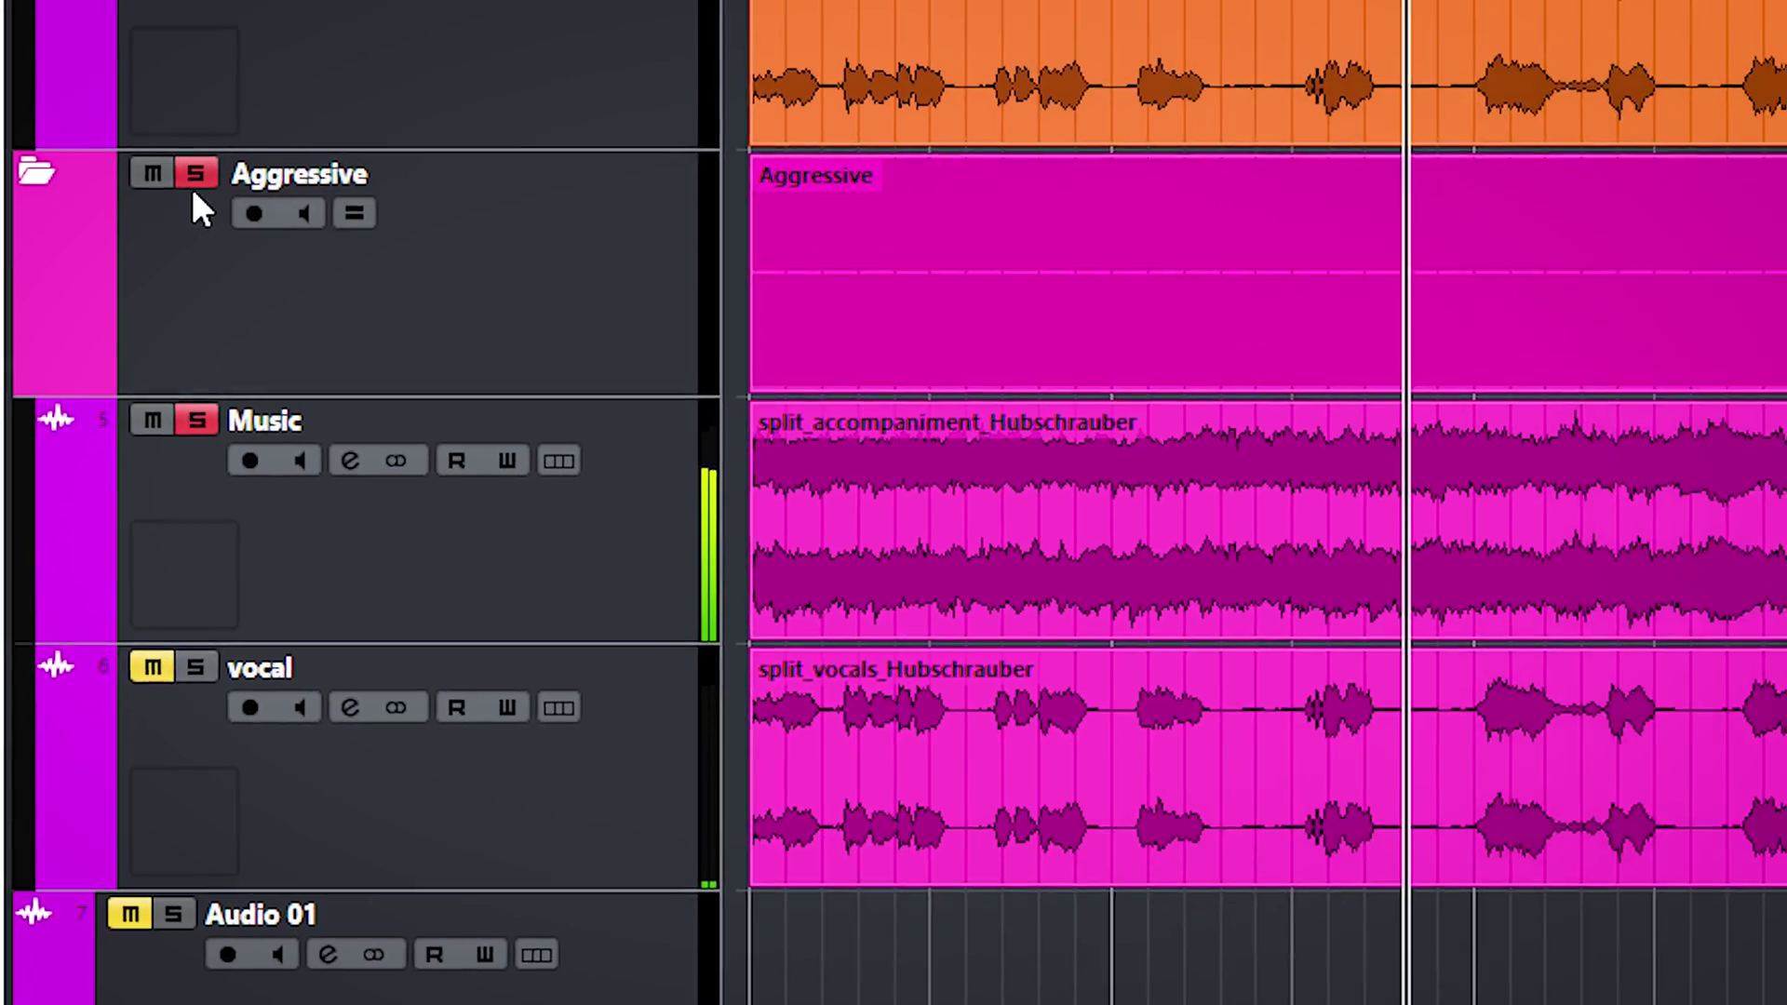
left_click(195, 177)
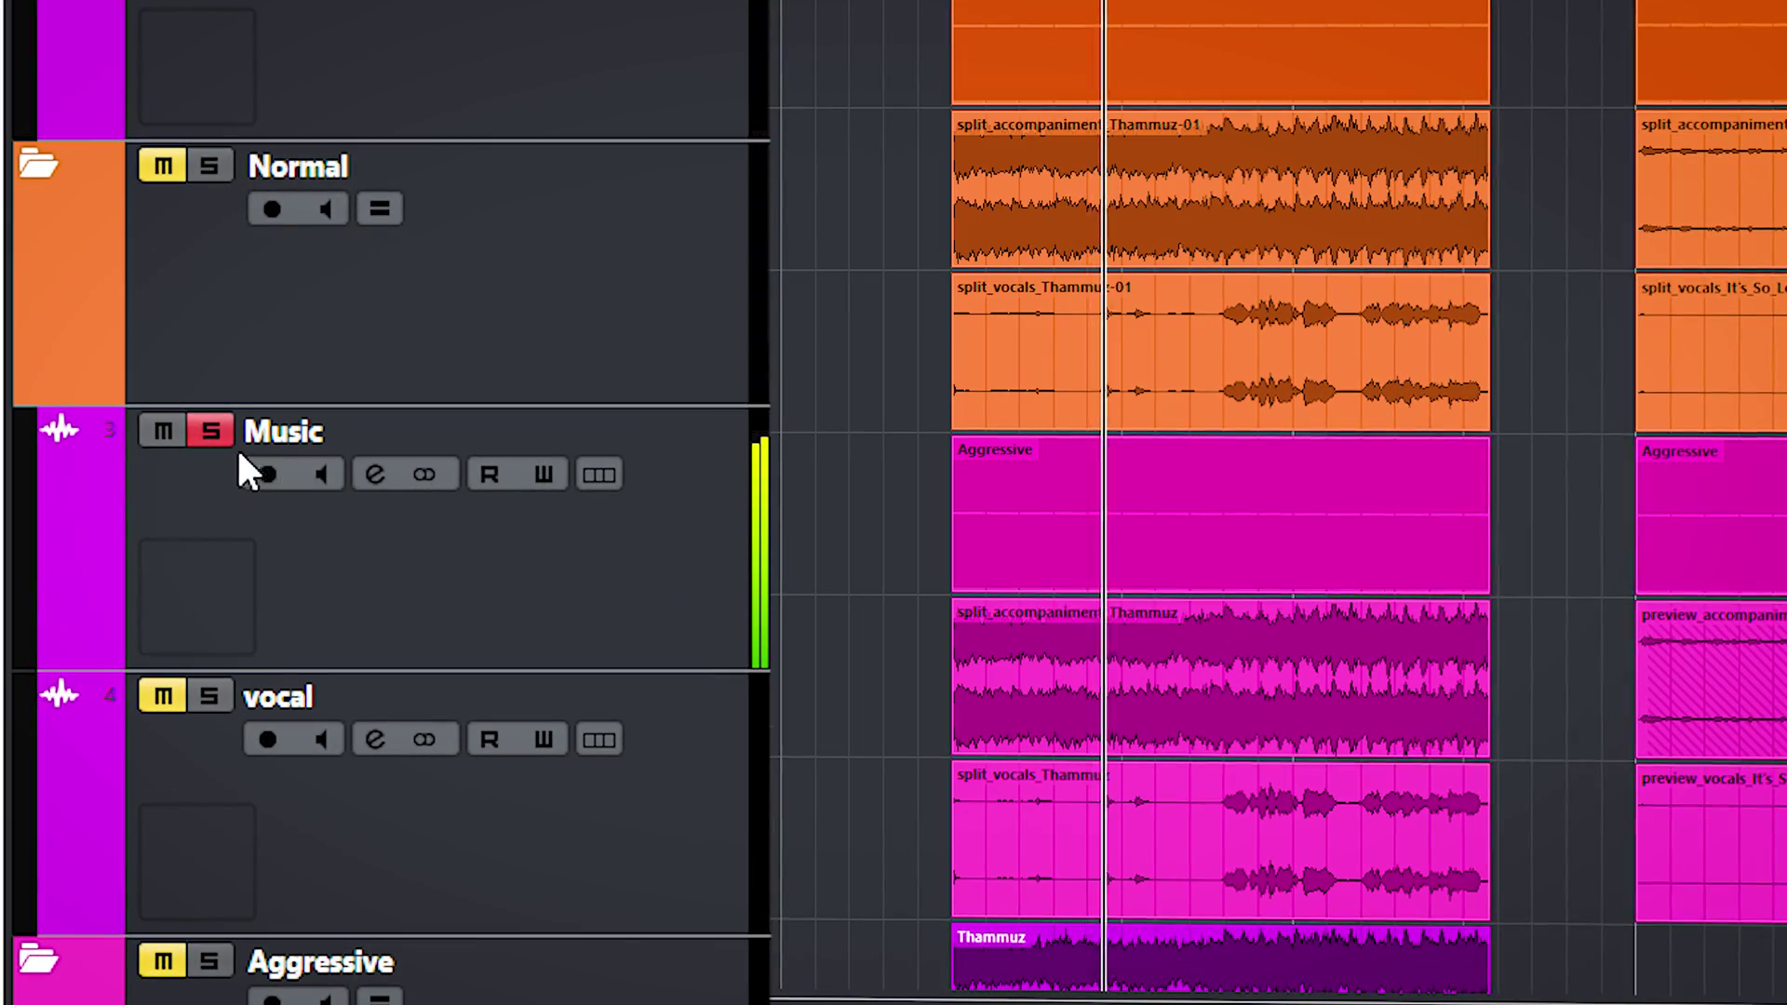
Solo the Aggressive music stem for a listen, then clear the Aggressive solos.
scroll(246, 470, "down", 5)
left_click(210, 93)
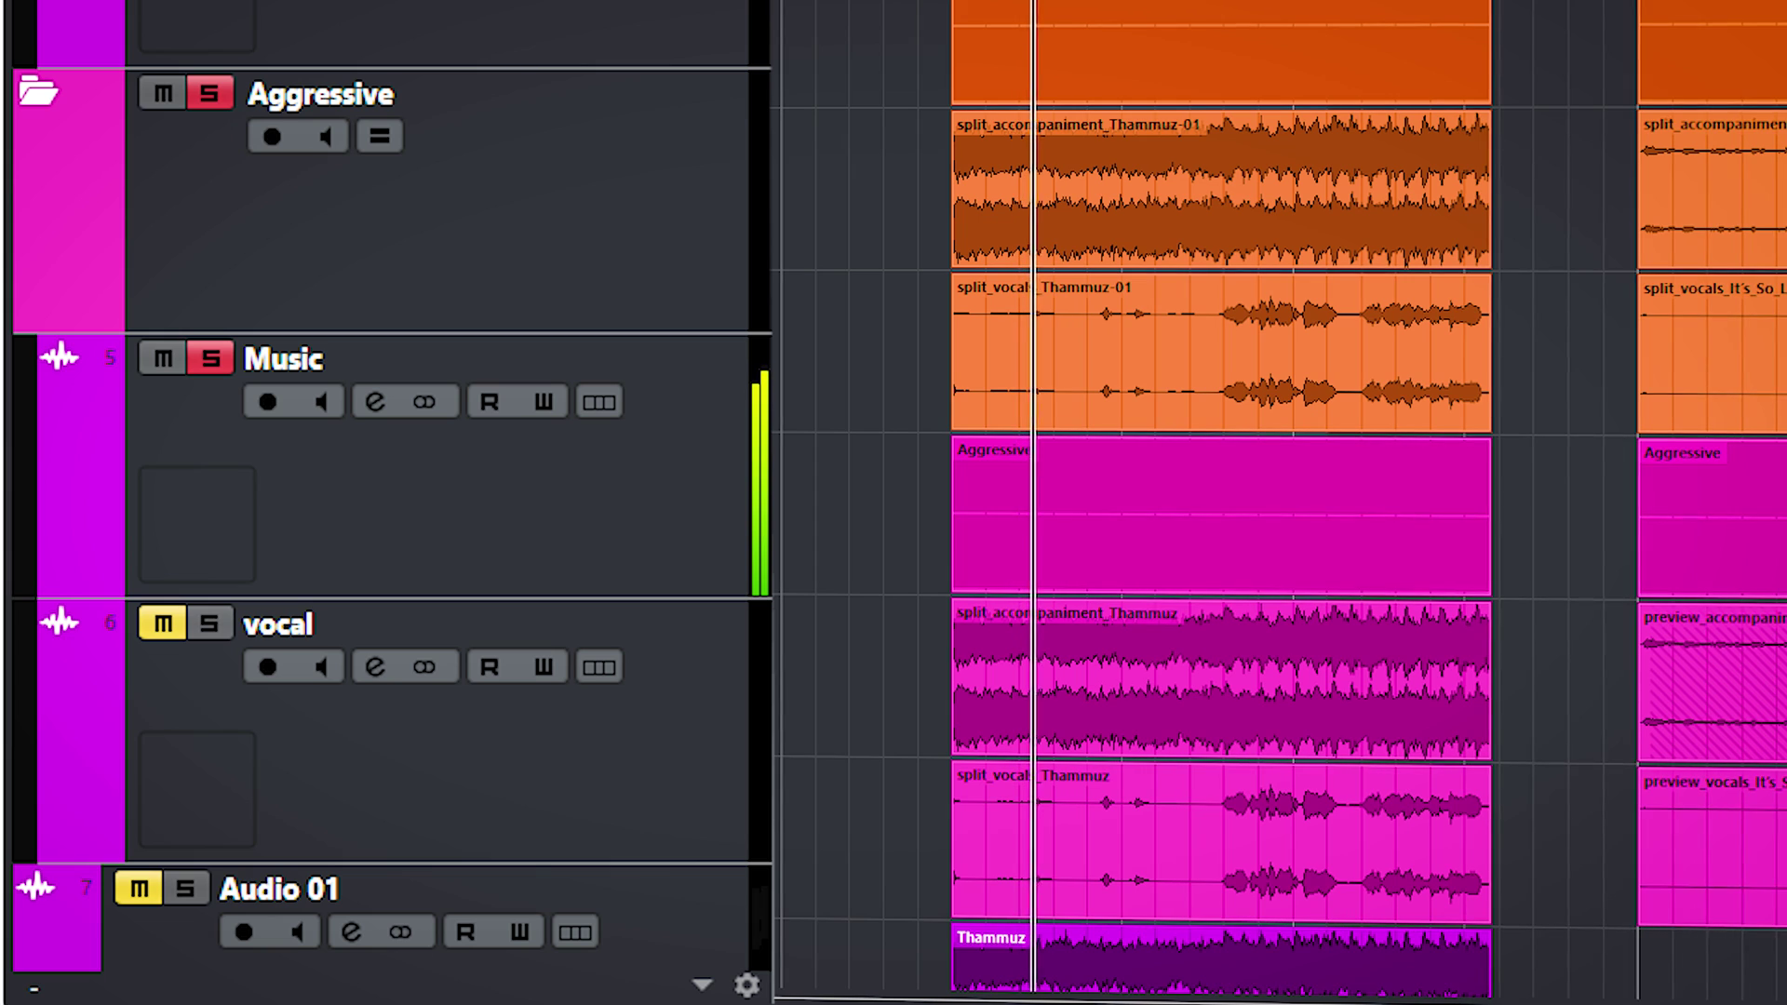
left_click(210, 355)
left_click(210, 93)
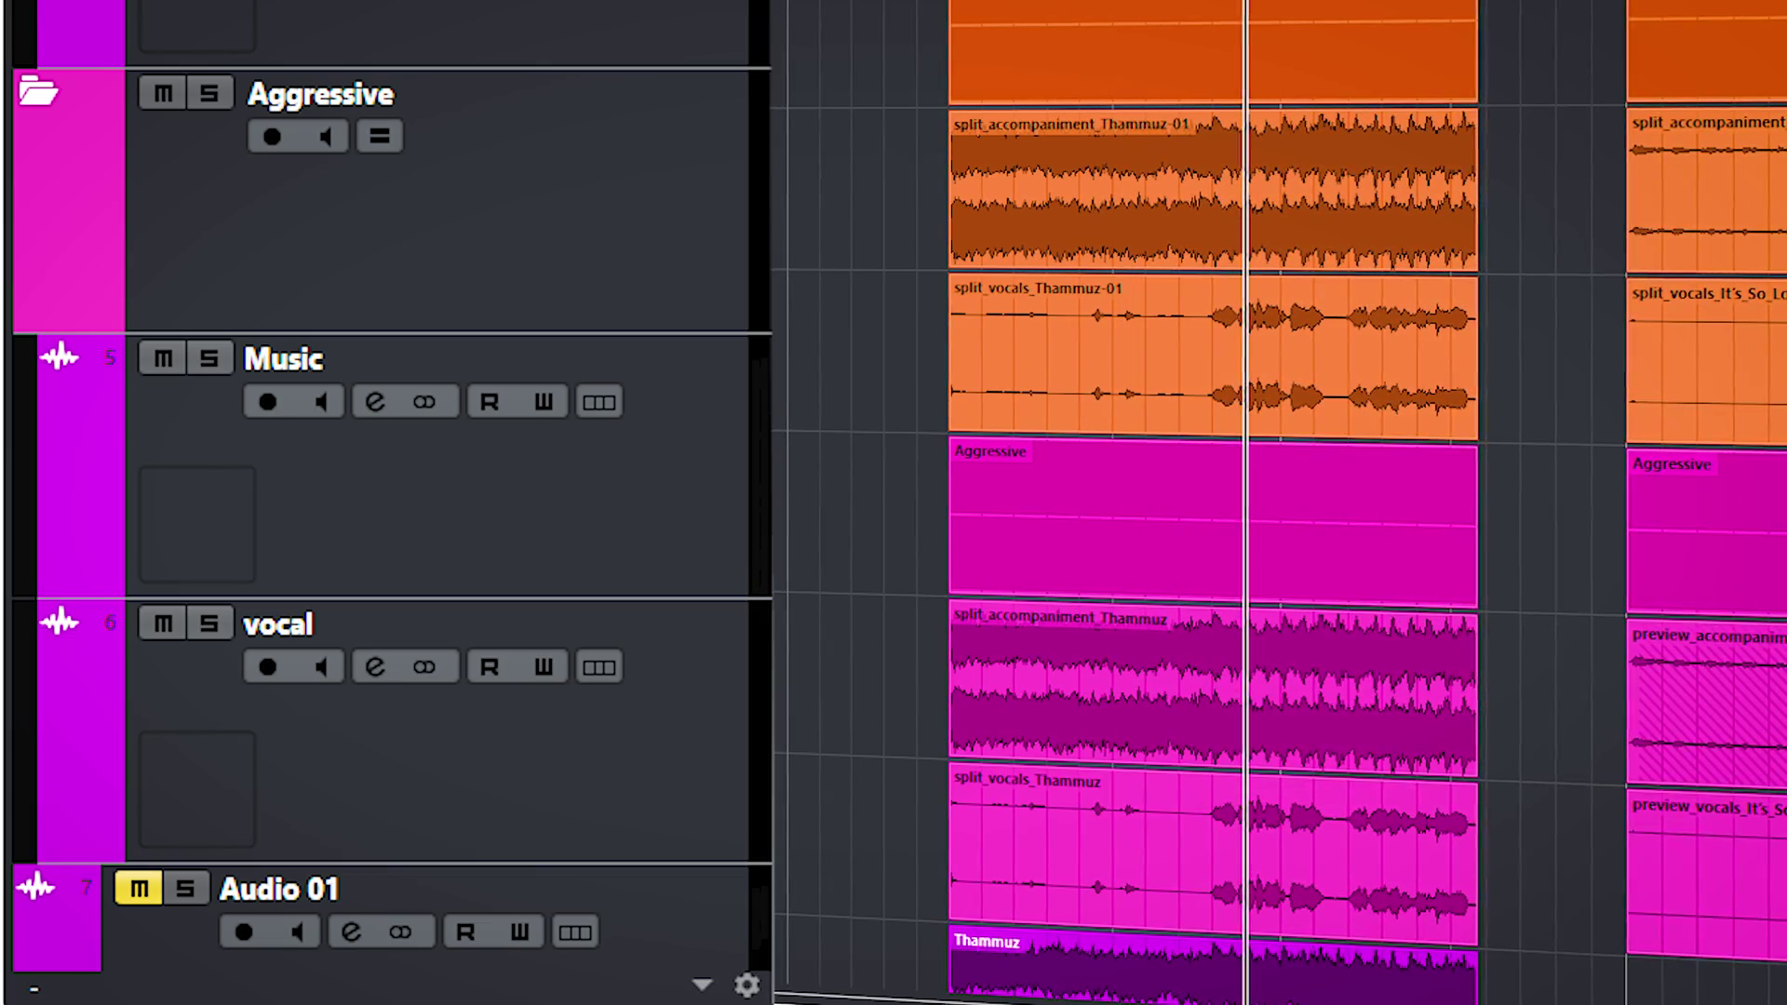
key("m")
Solo the Normal music and vocal stems, then drop the Aggressive vocal solo.
scroll(222, 367, "up", 5)
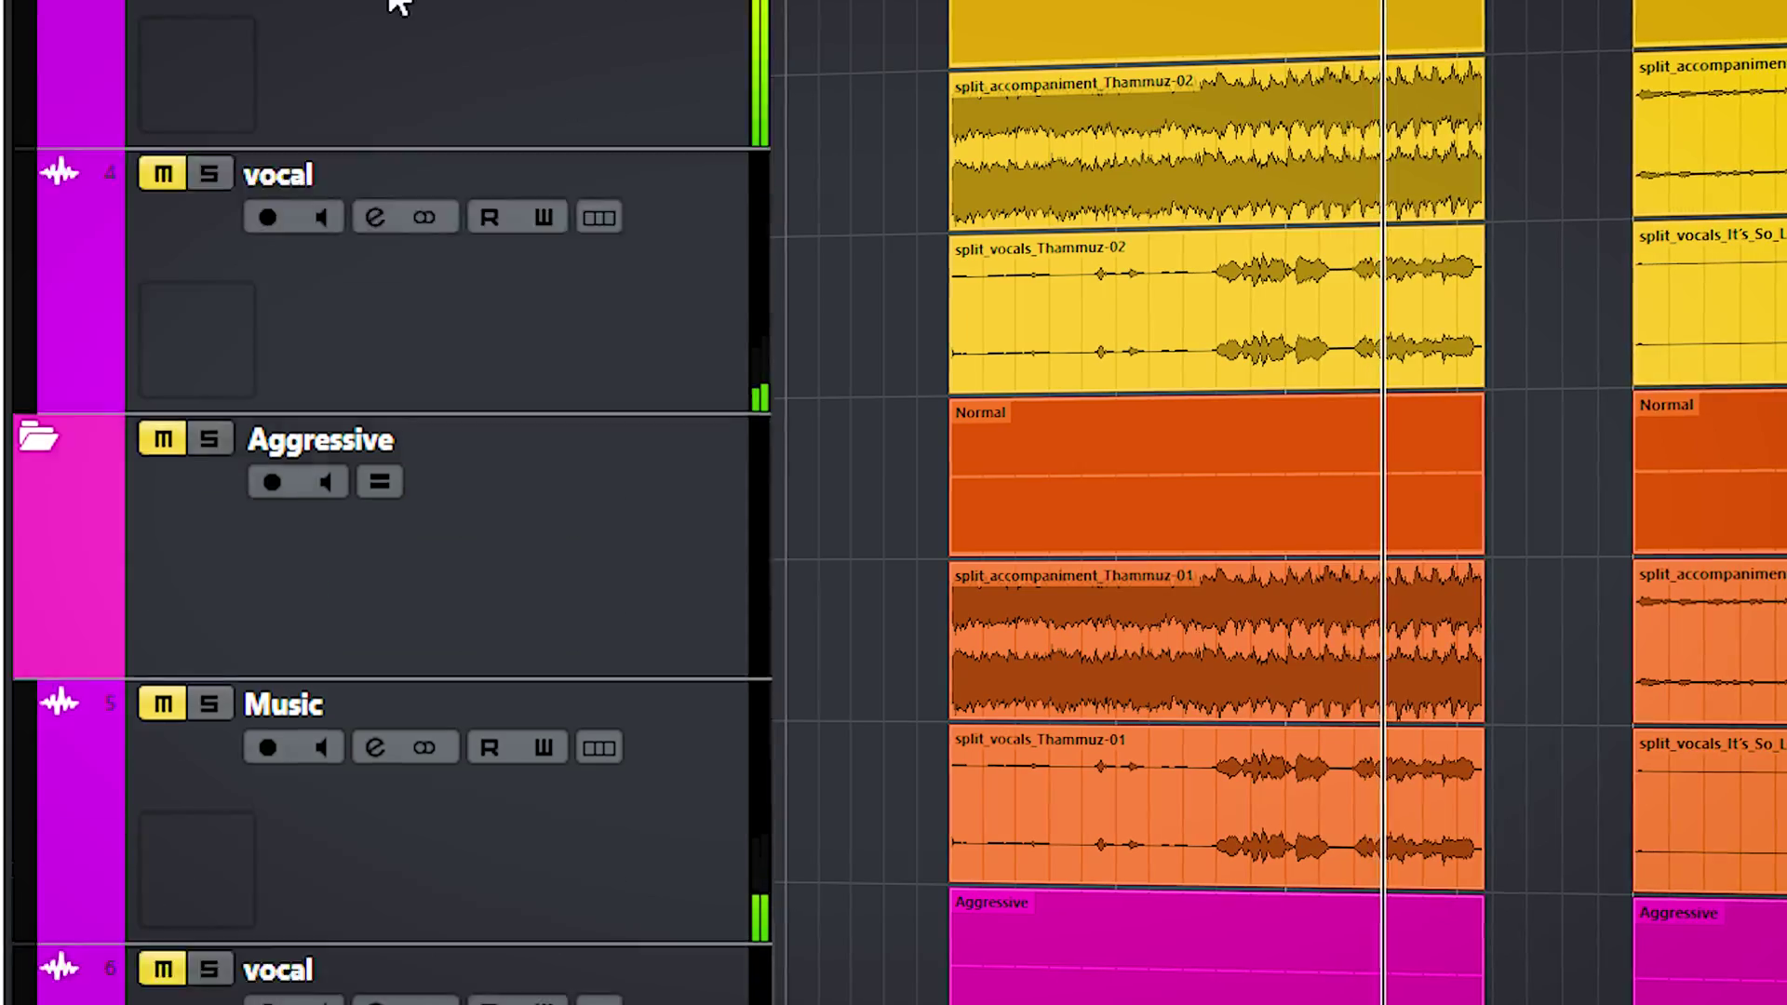
left_click(211, 368)
left_click(216, 370)
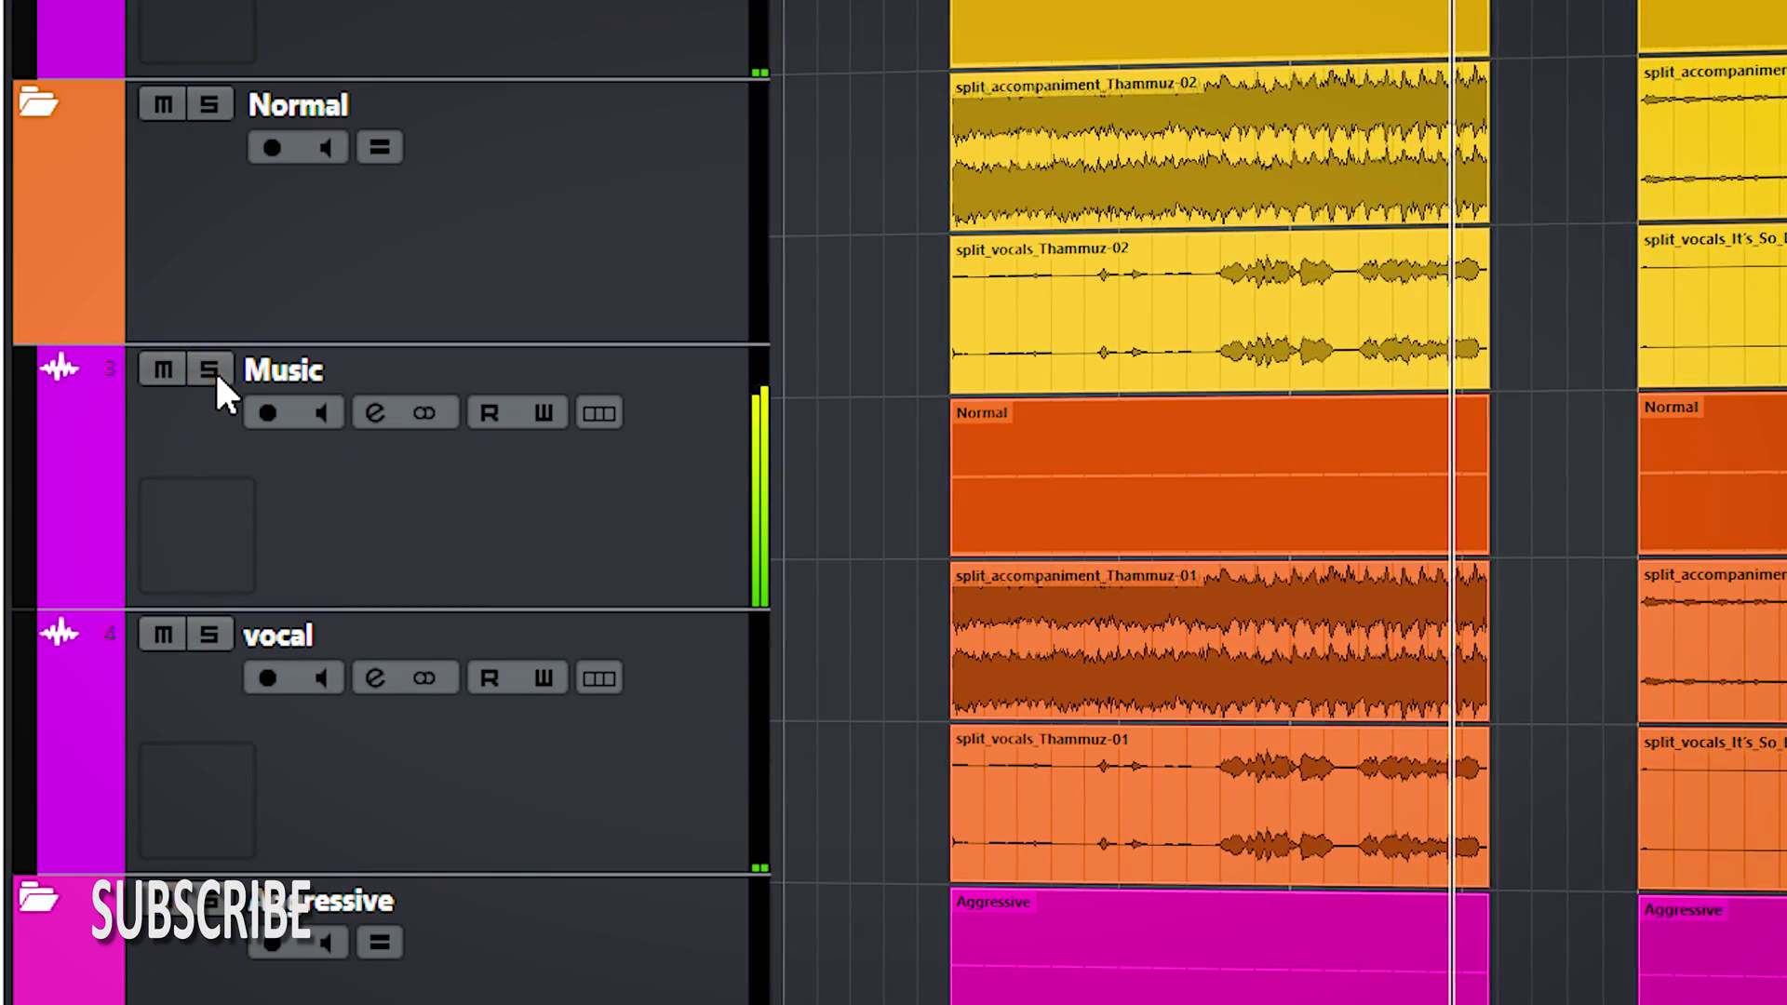
key("m")
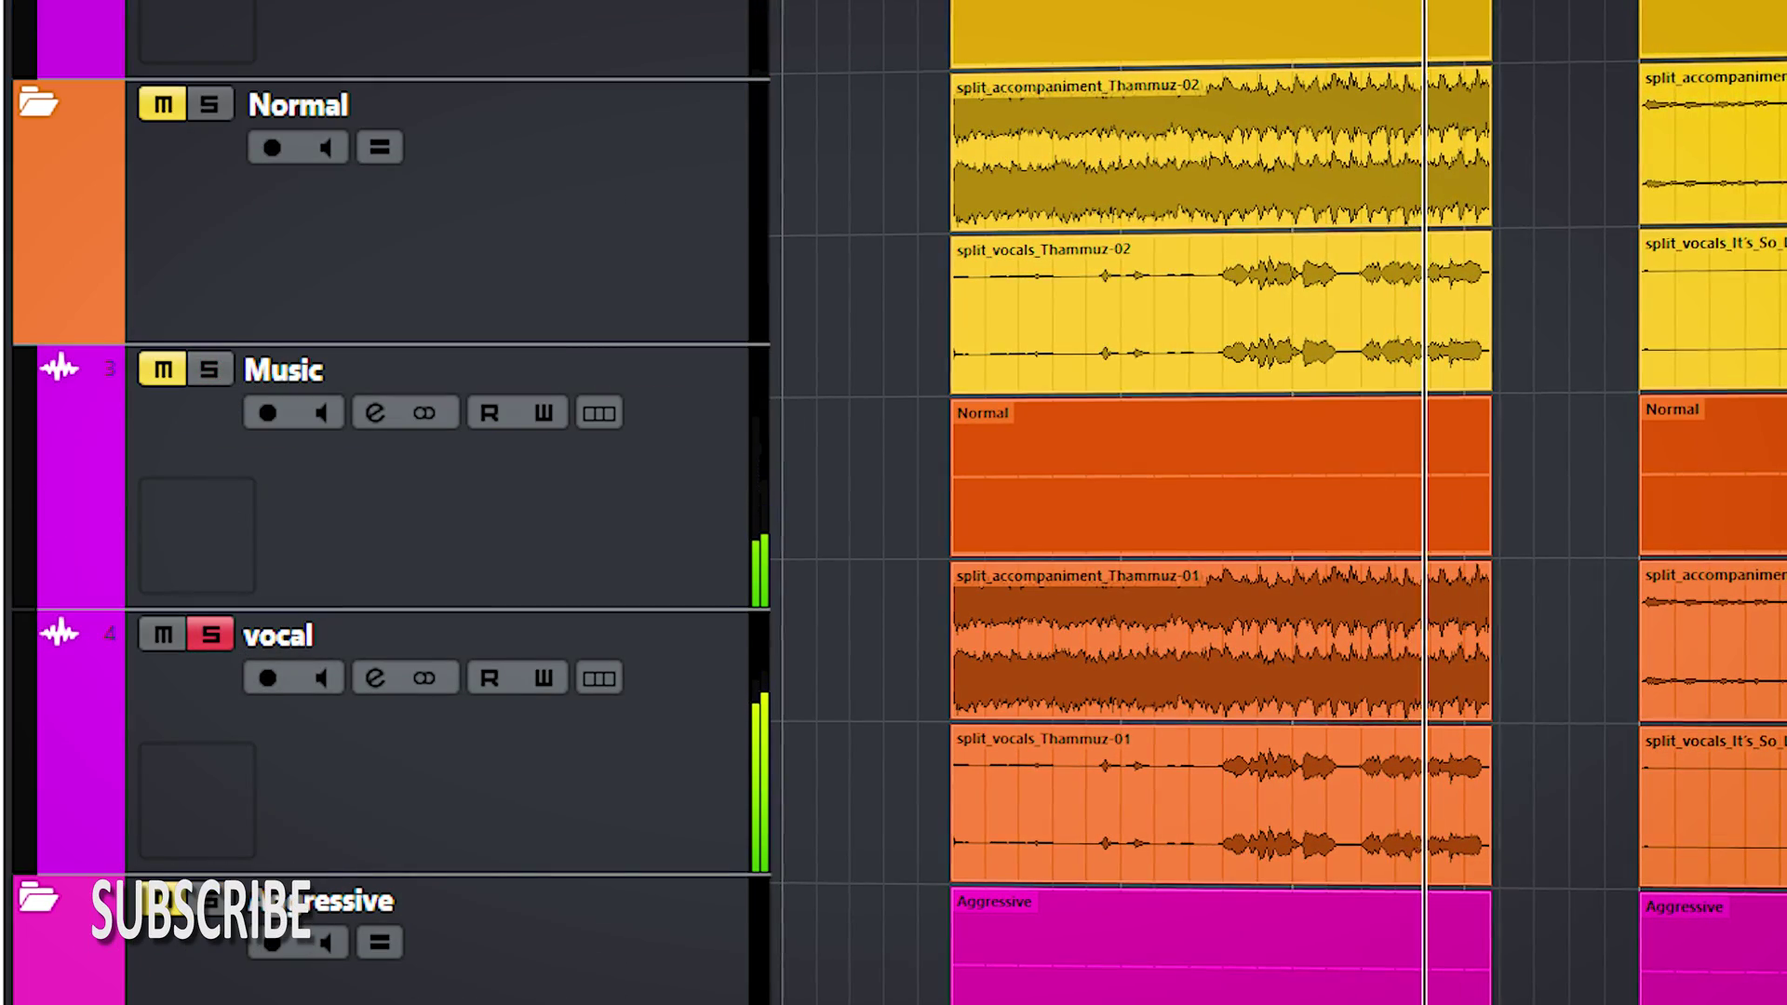
scroll(227, 635, "down", 3)
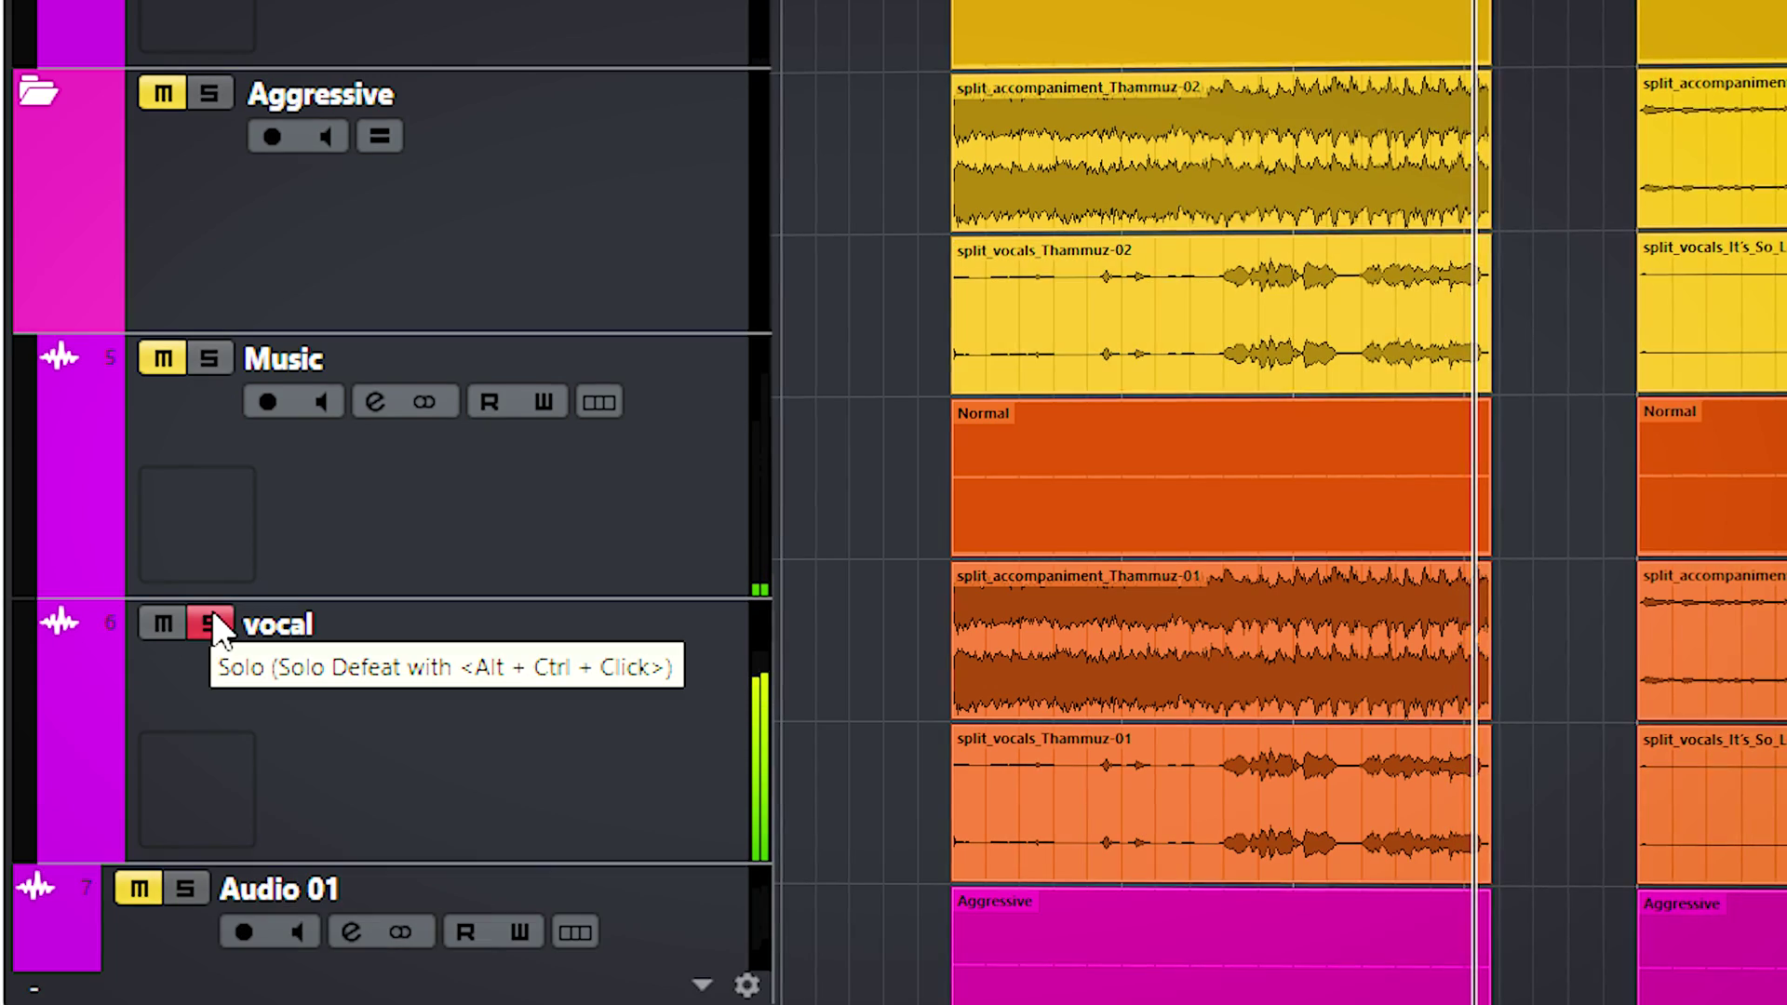
left_click(210, 621)
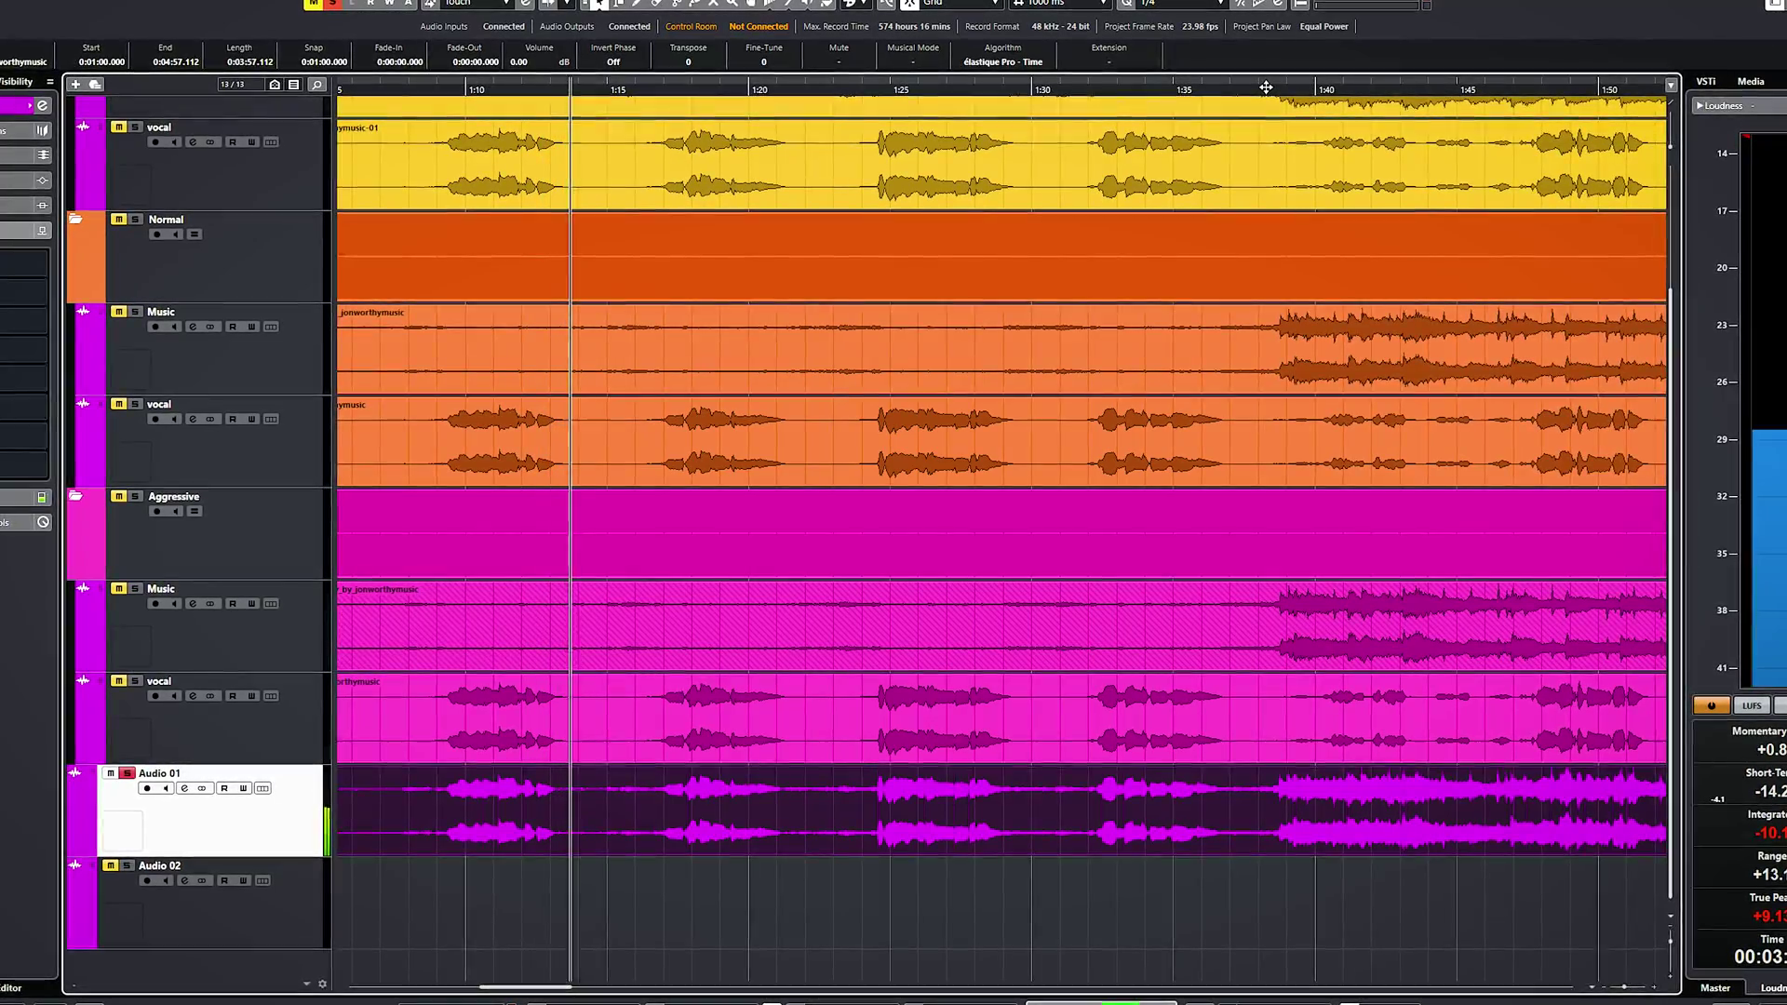
Replay around 1:40 and 1:47, then unsolo Audio 01 and collapse the Aggressive folder.
left_click(1345, 84)
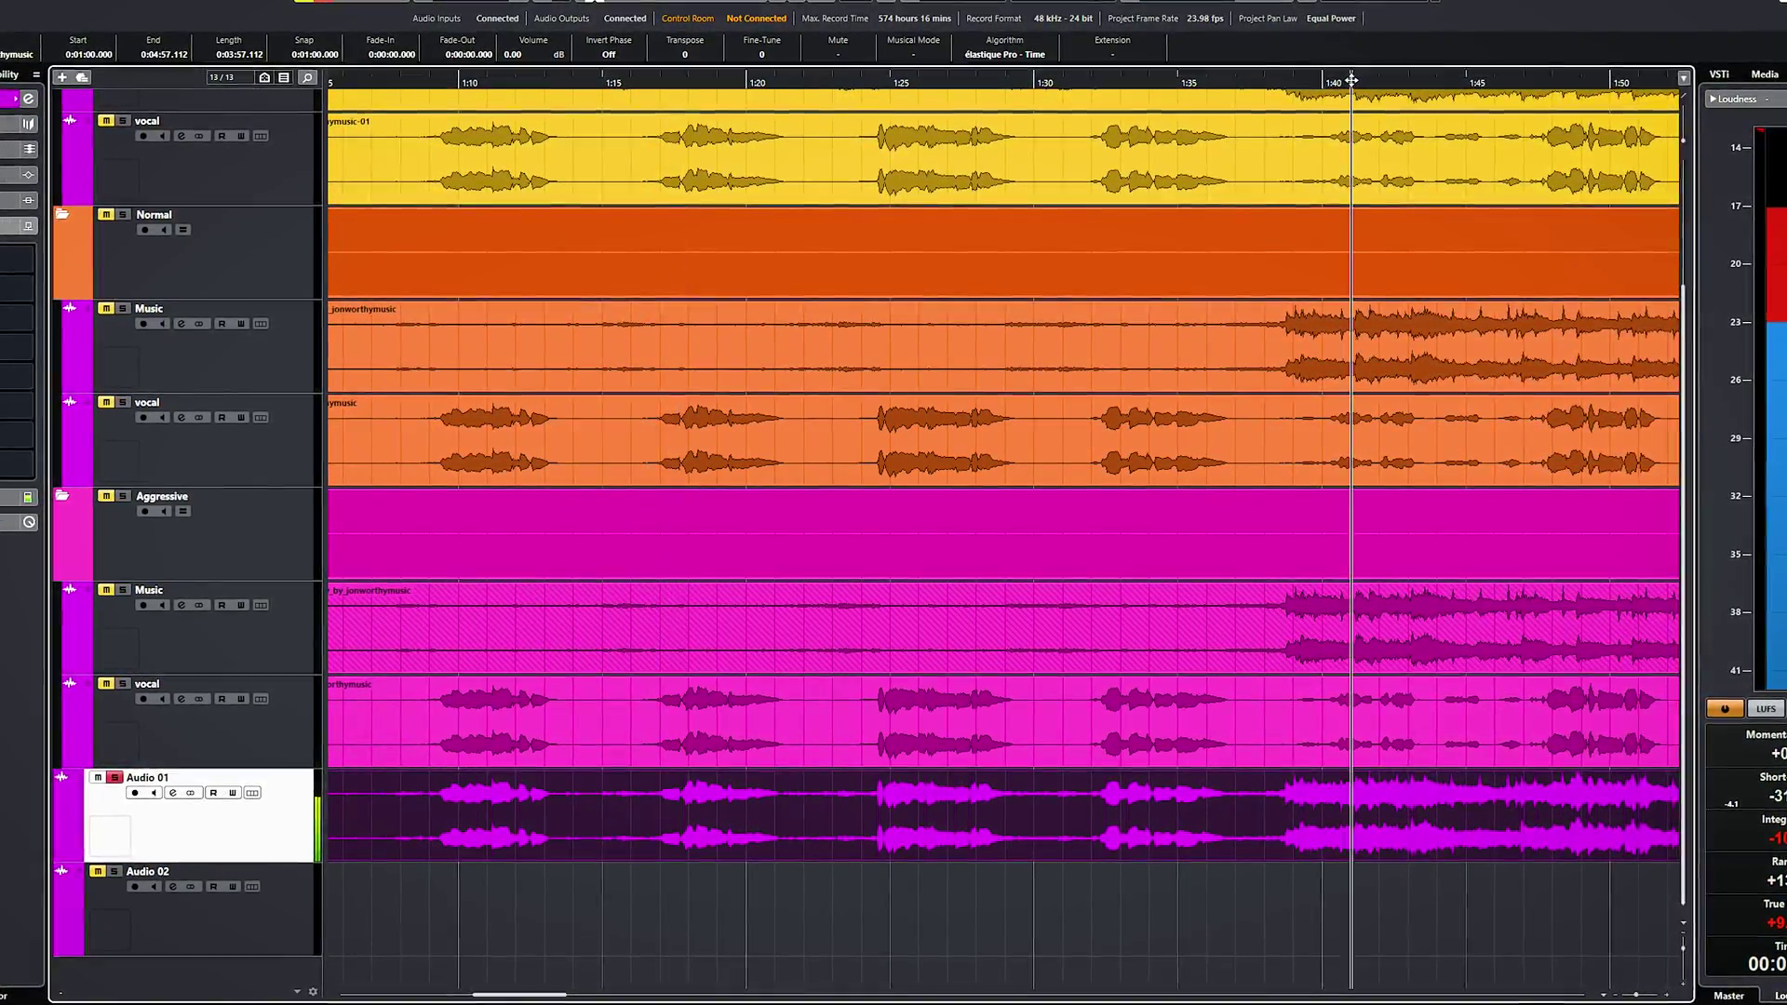
left_click(1547, 82)
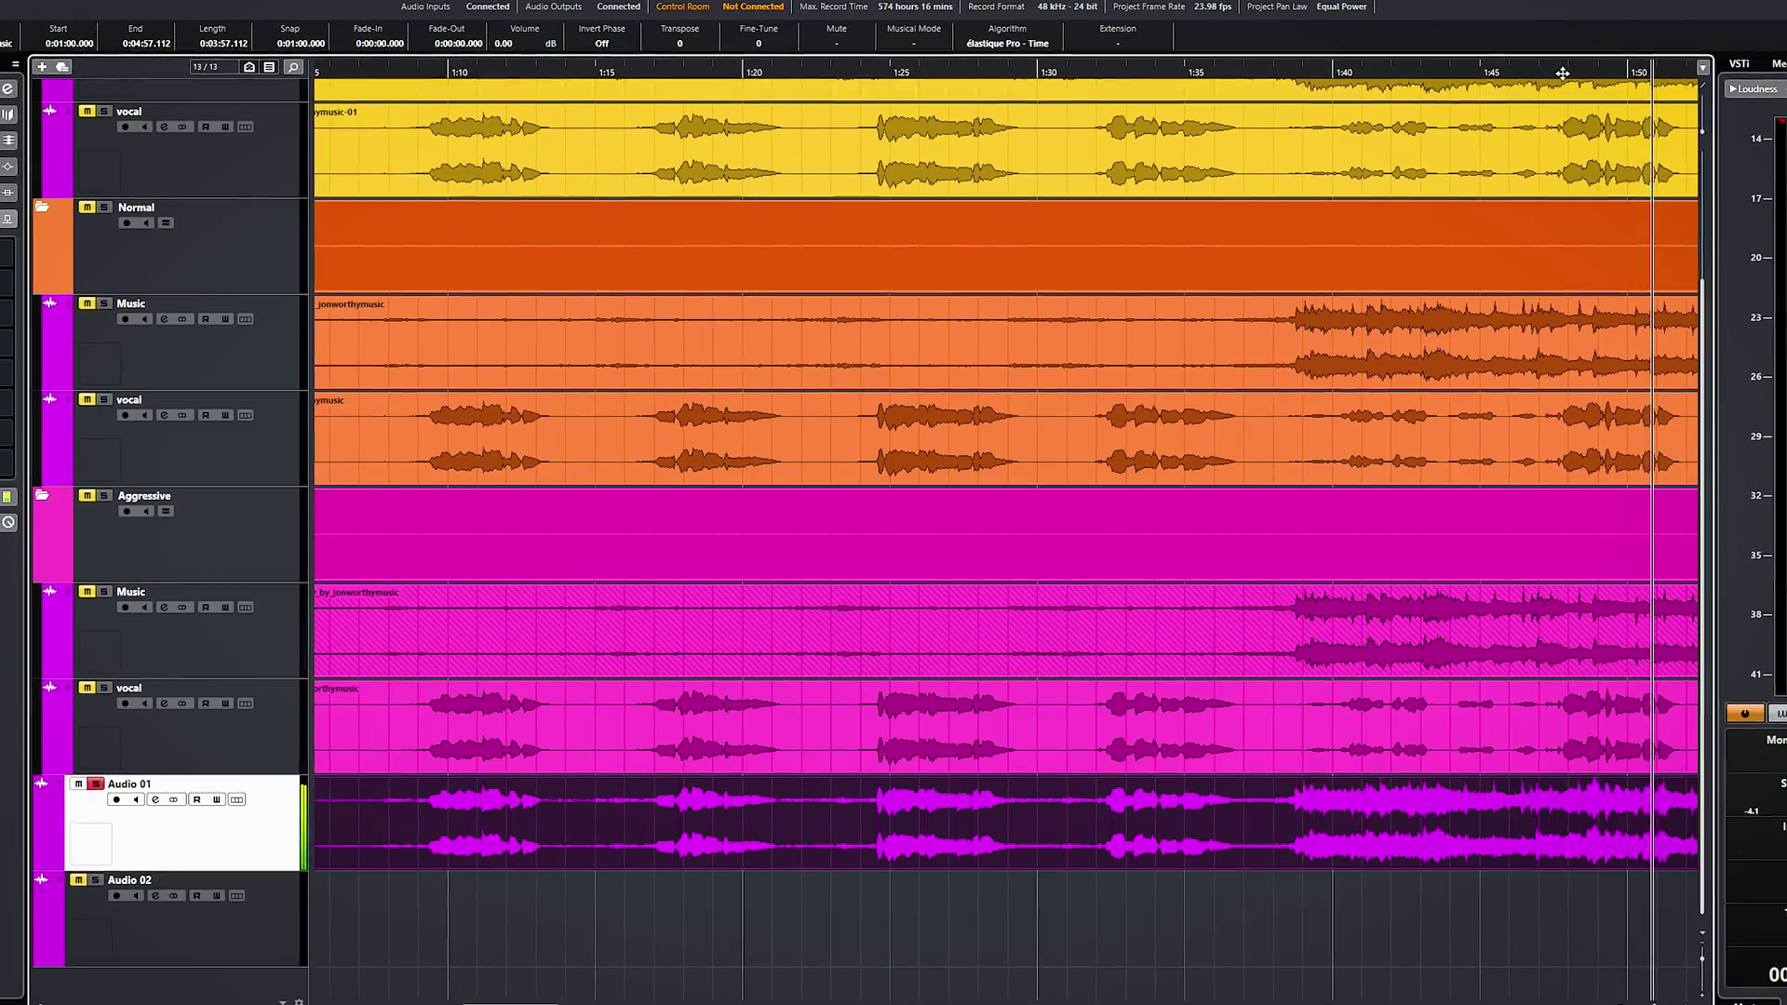
left_click(93, 786)
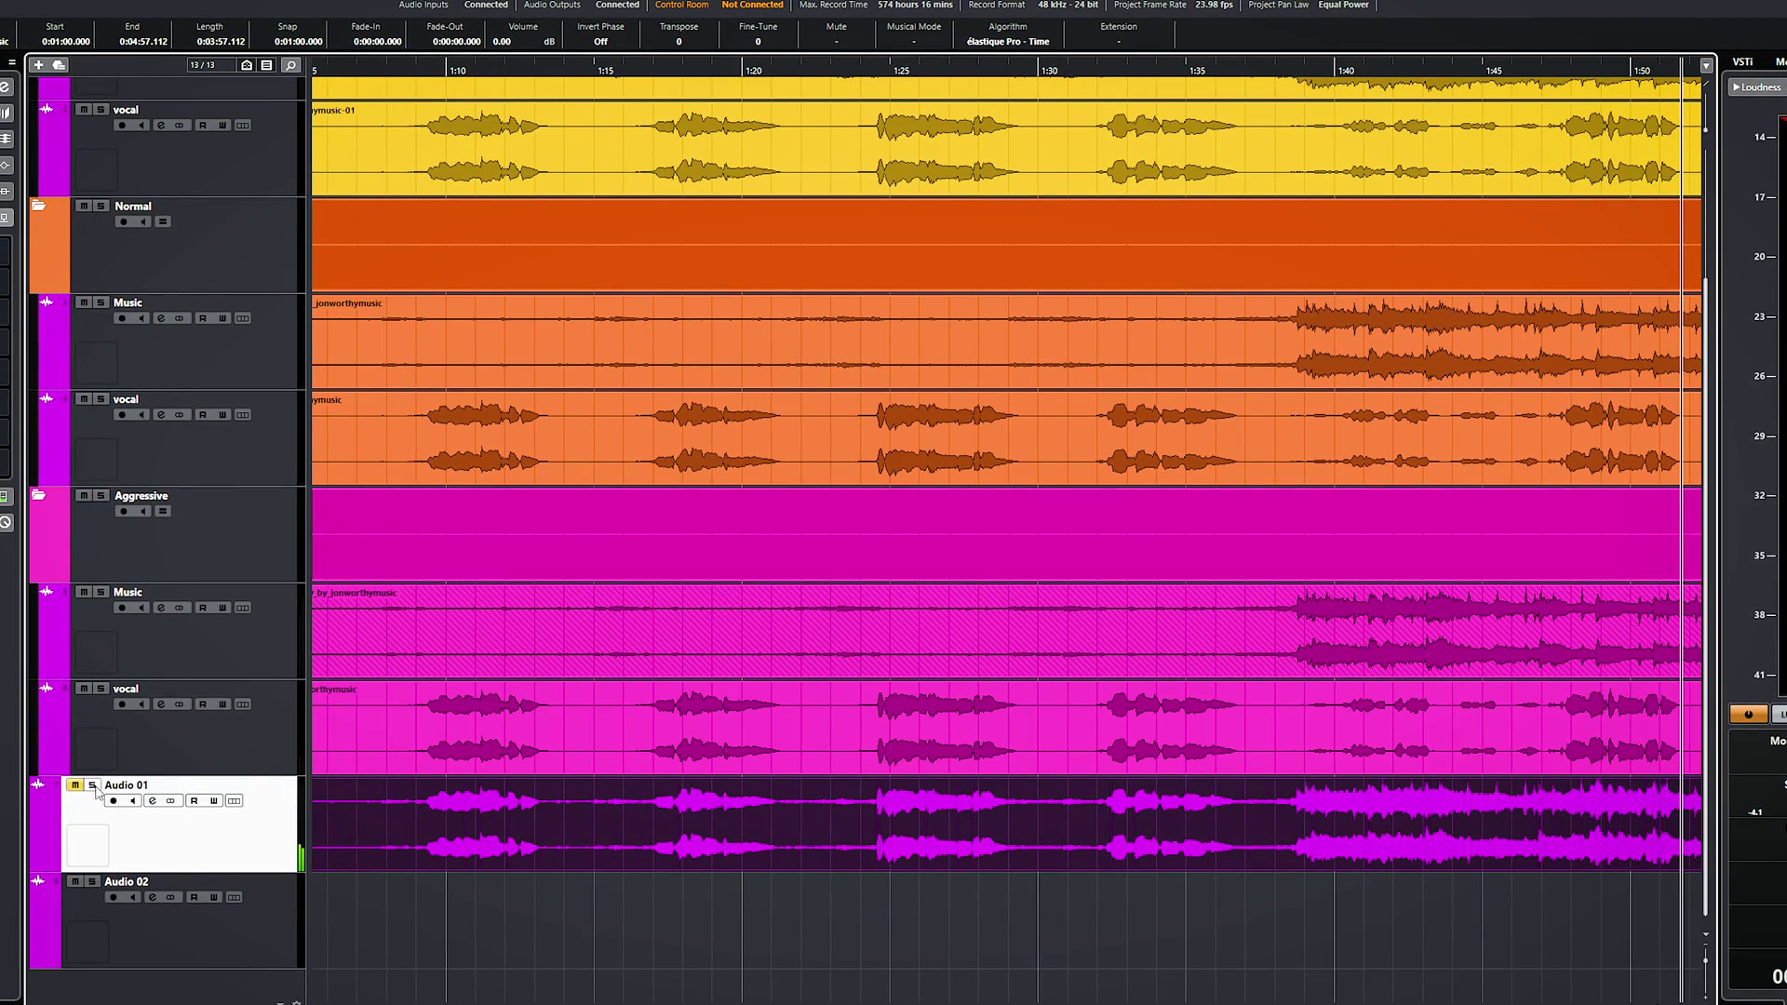
left_click(52, 496)
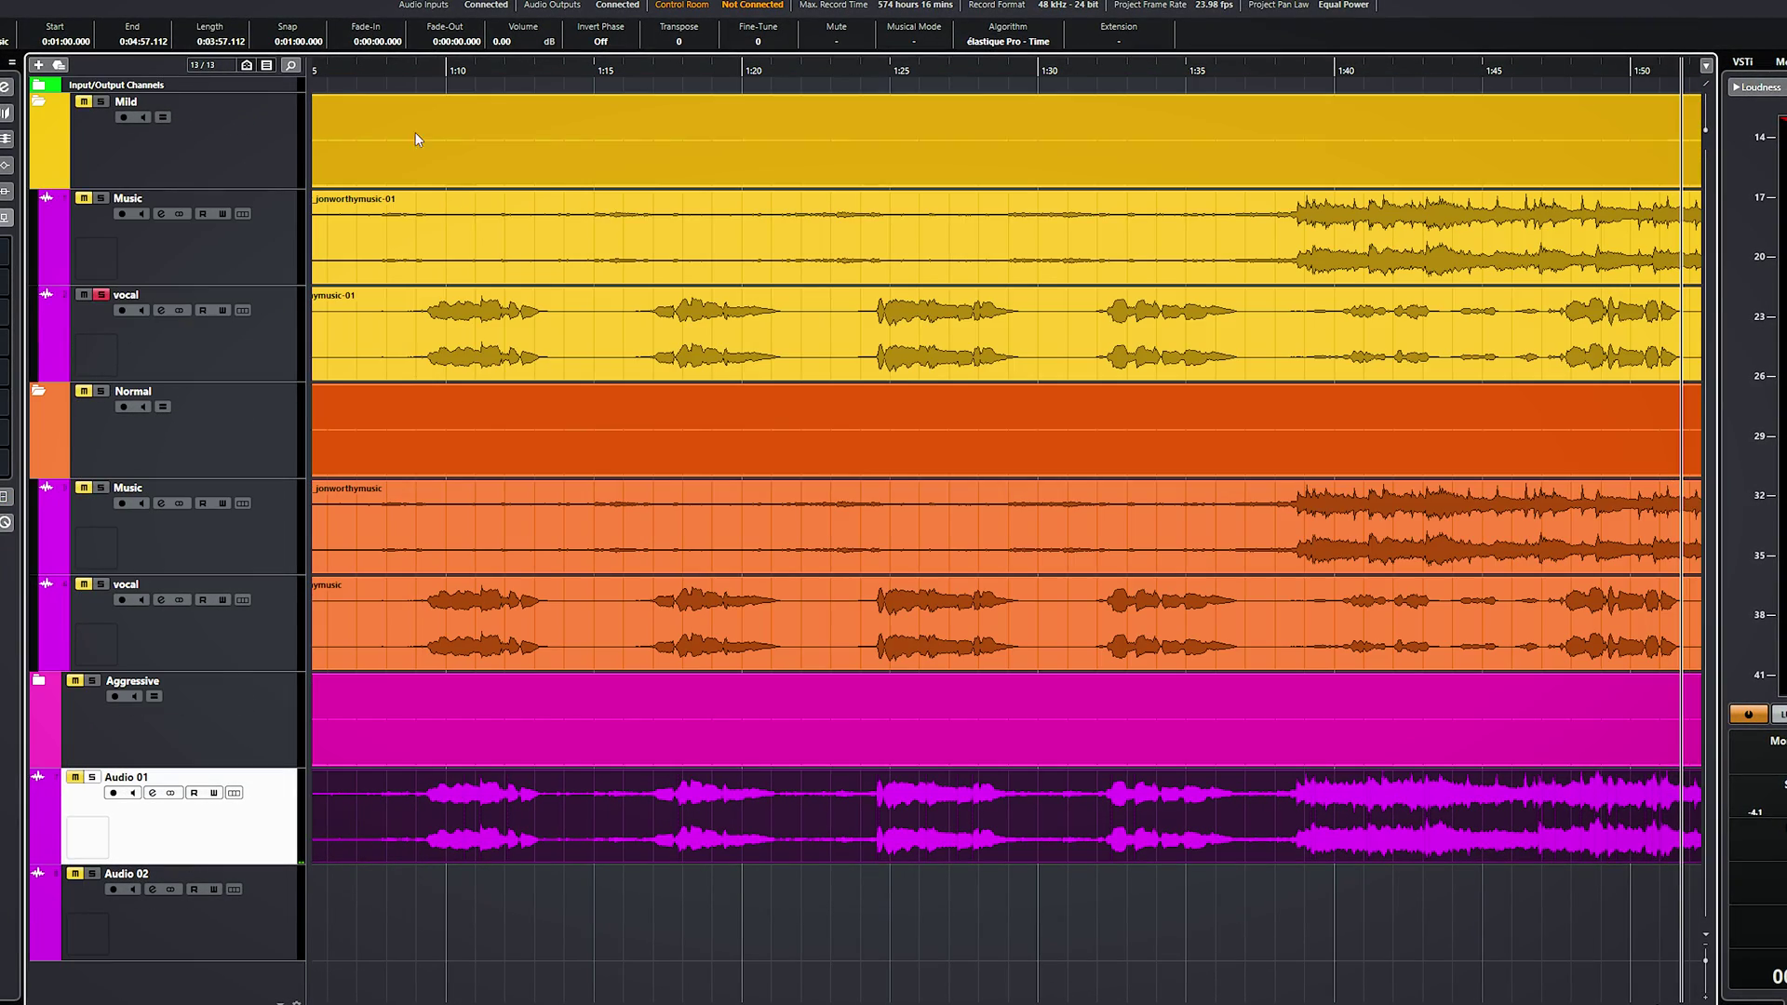
Replay the passage from about 1:09, jumping to 1:47, 1:39 and 1:48.
left_click(410, 69)
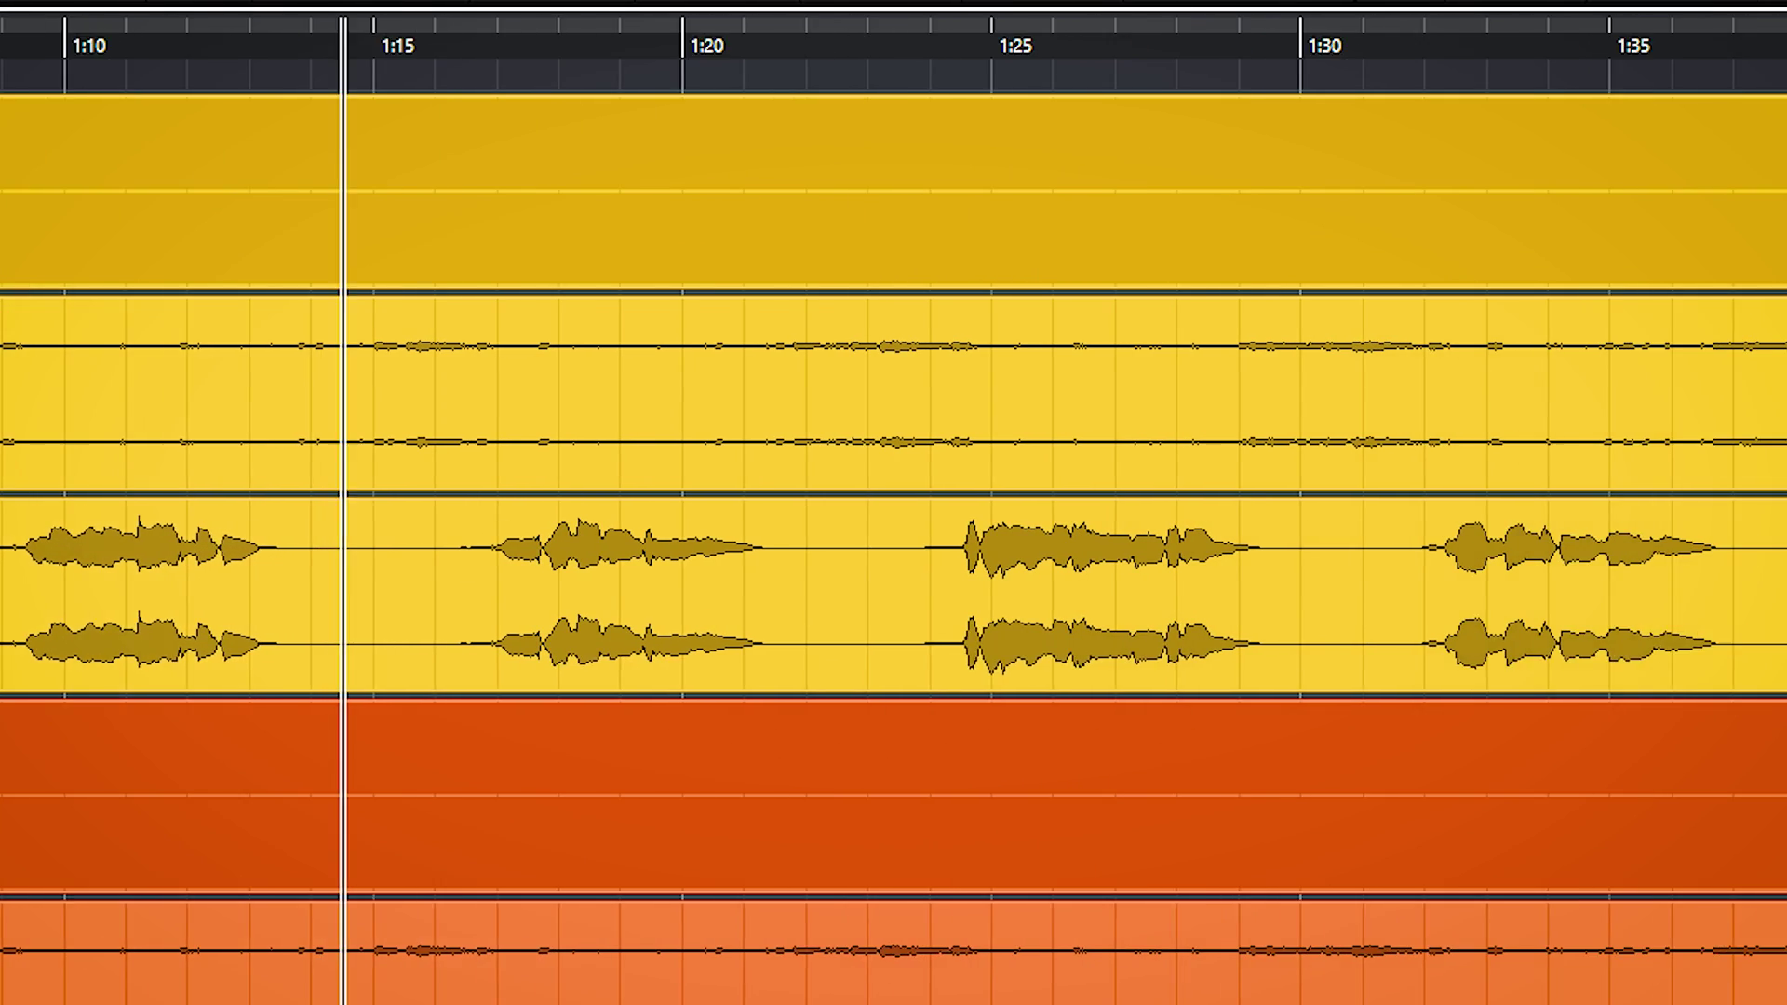
scroll(1449, 47, "right", 5)
left_click(1449, 47)
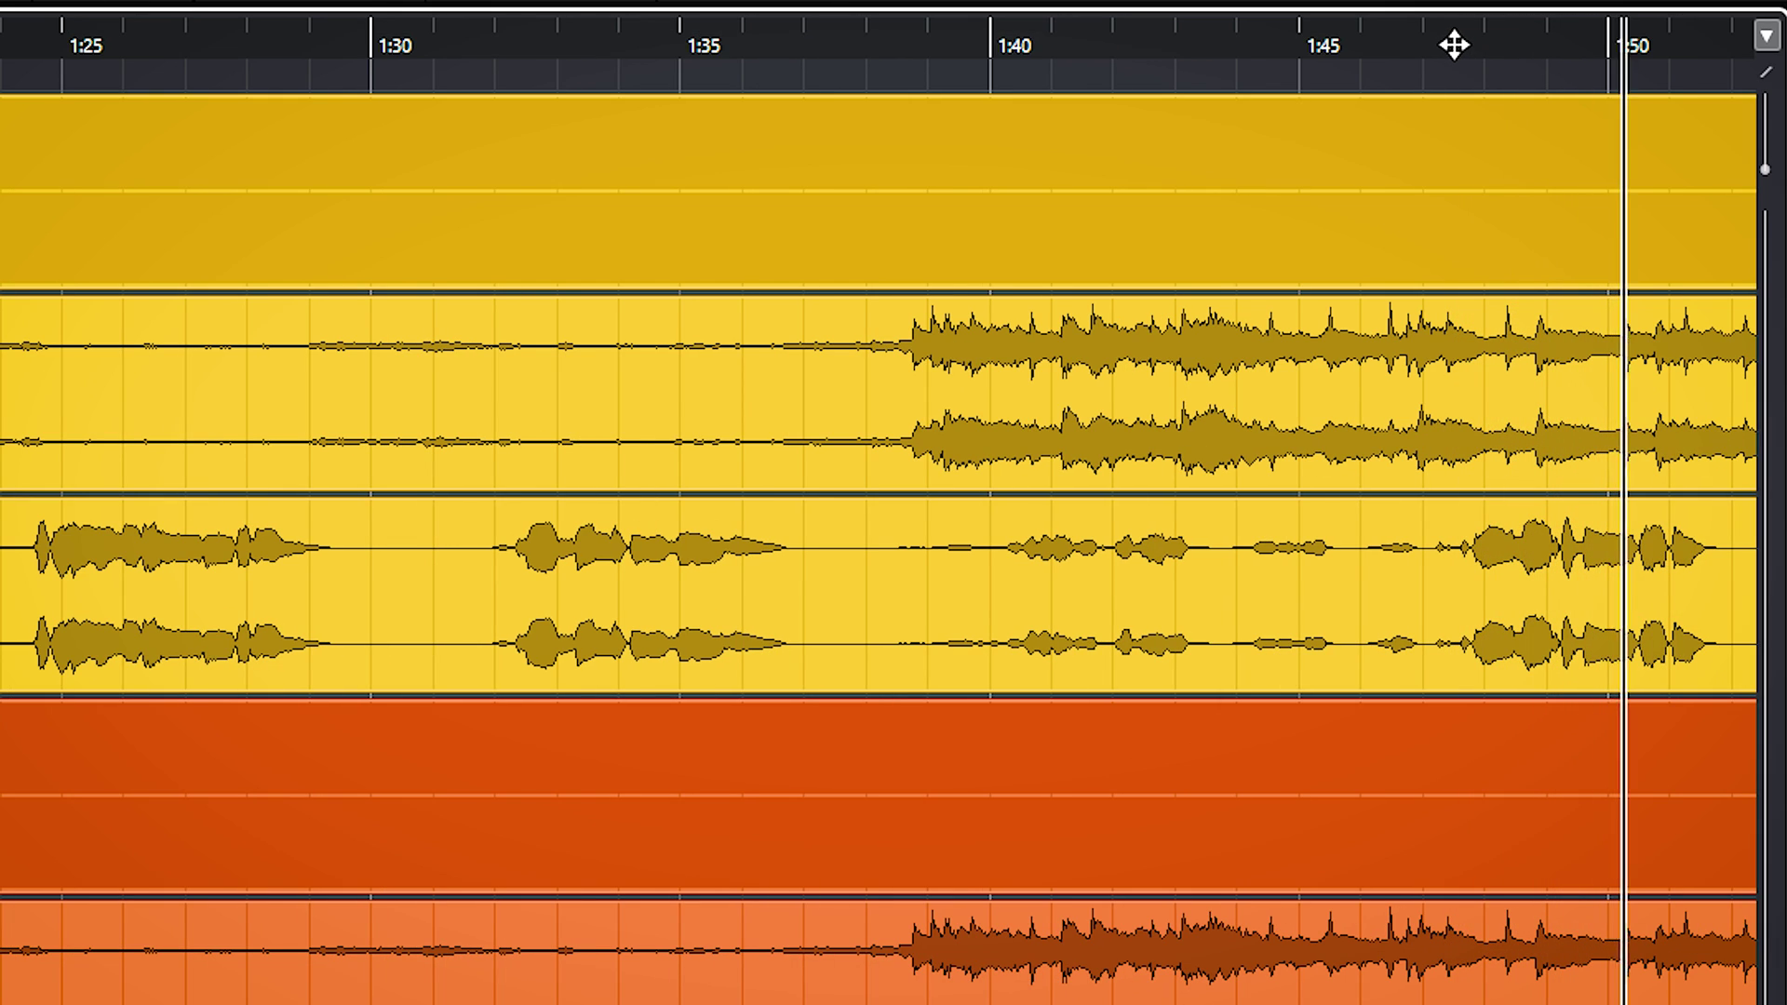
left_click(969, 47)
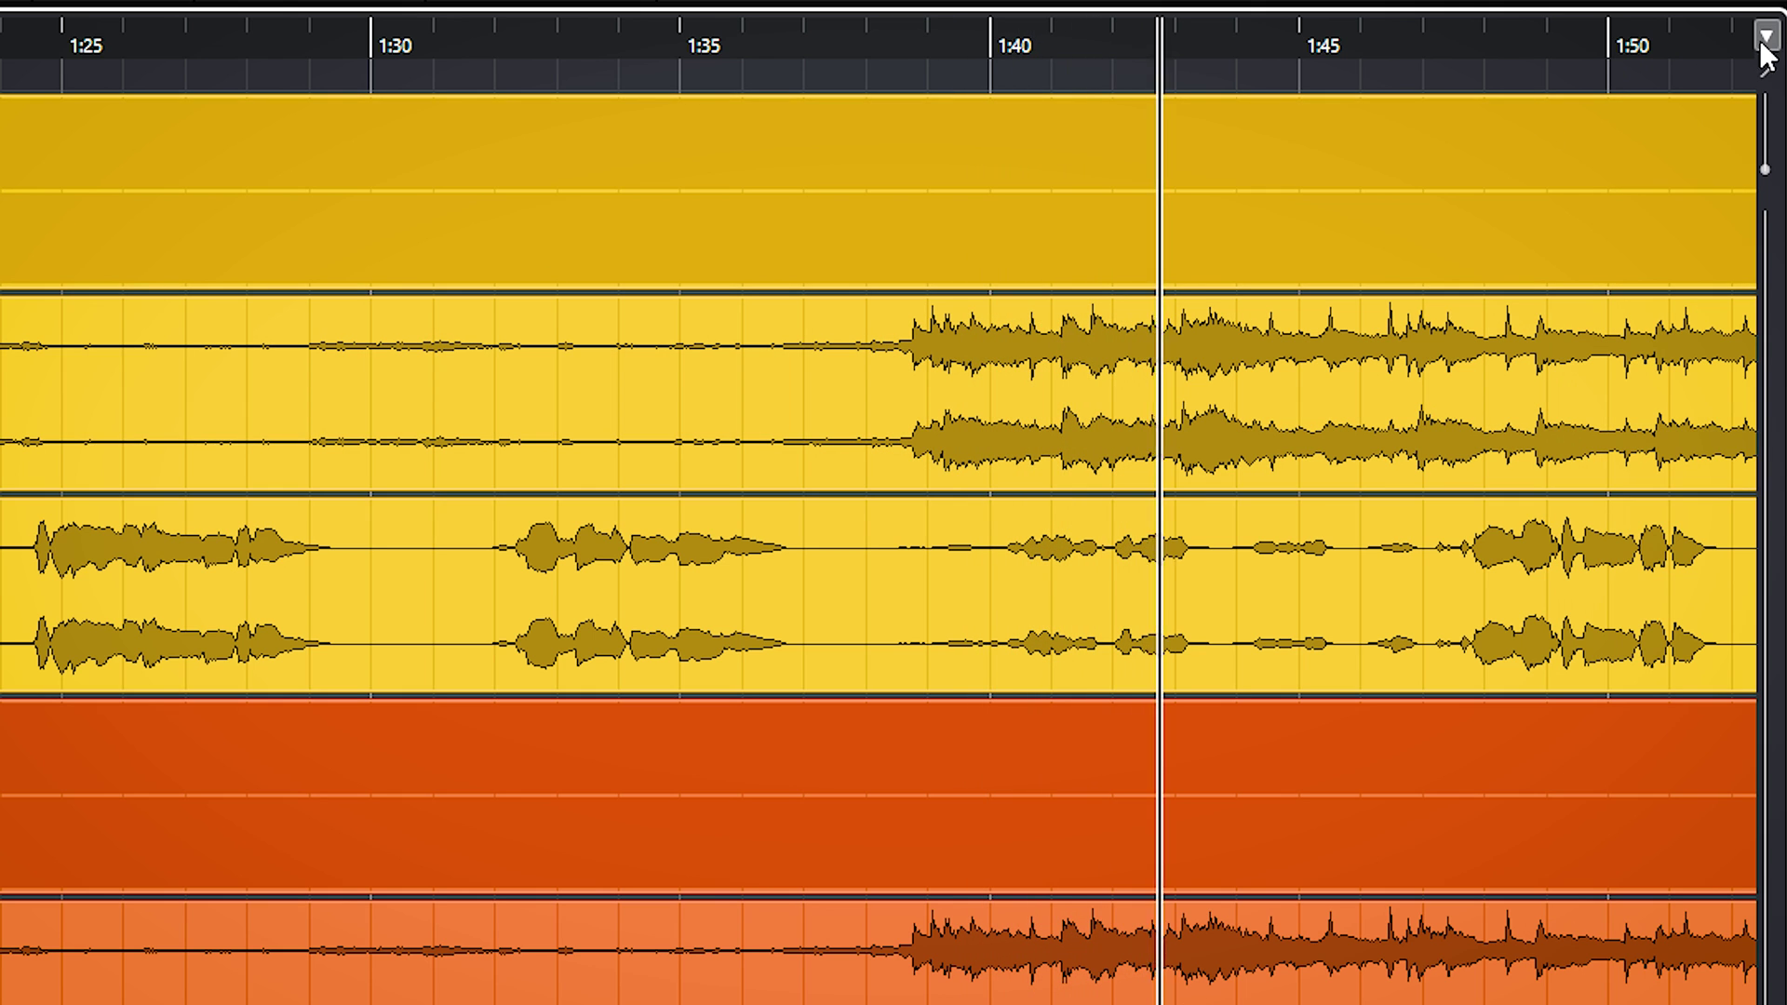
left_click(1507, 41)
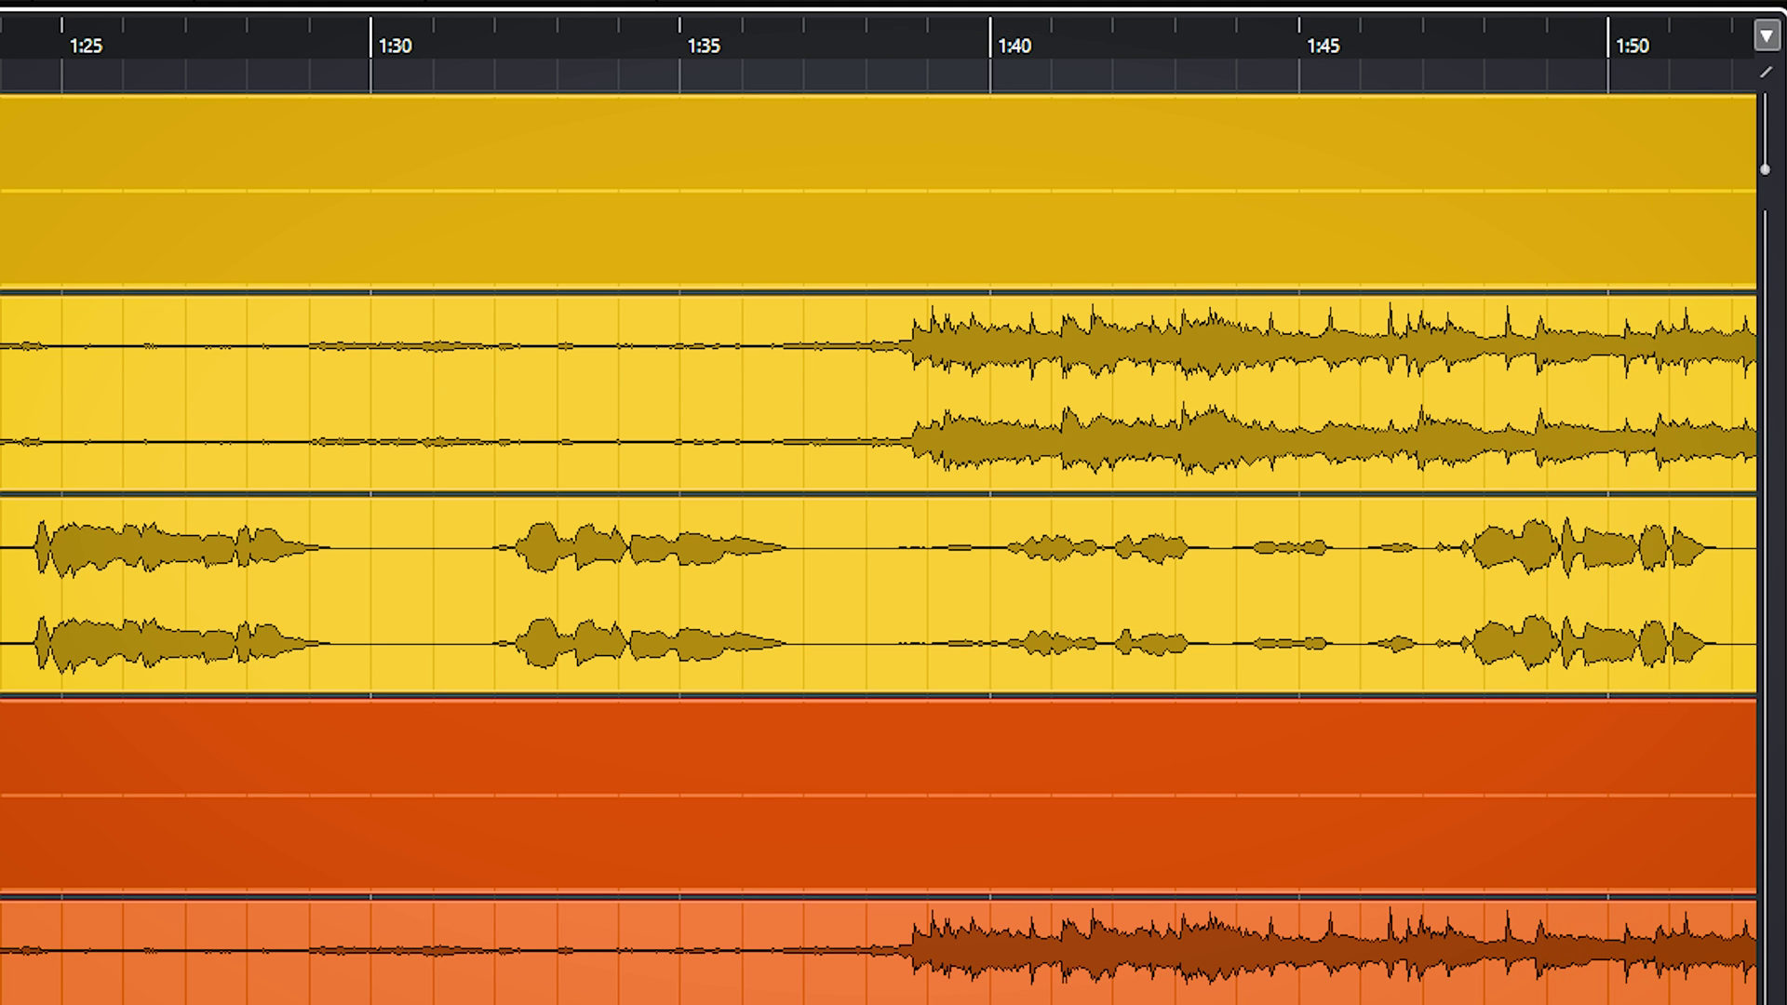
Restart playback at about 1:10 with the Normal folder's jonworthymusic Music stem soloed.
left_click(825, 44)
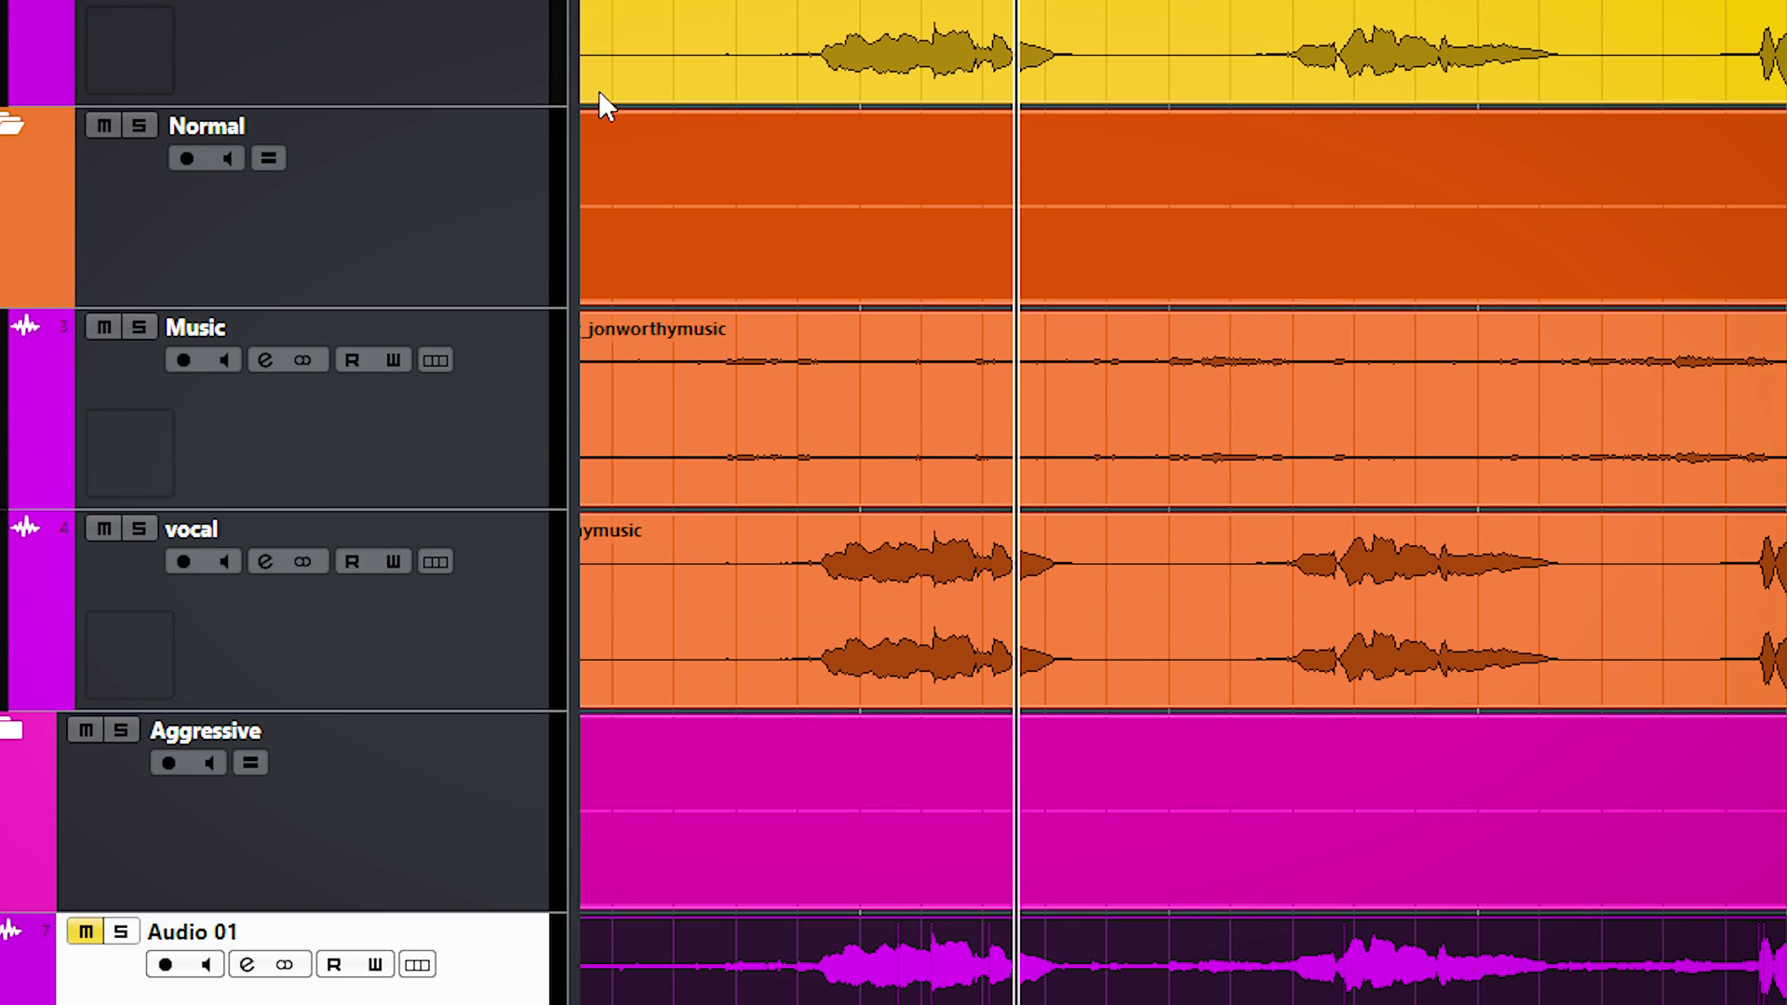
left_click(139, 916)
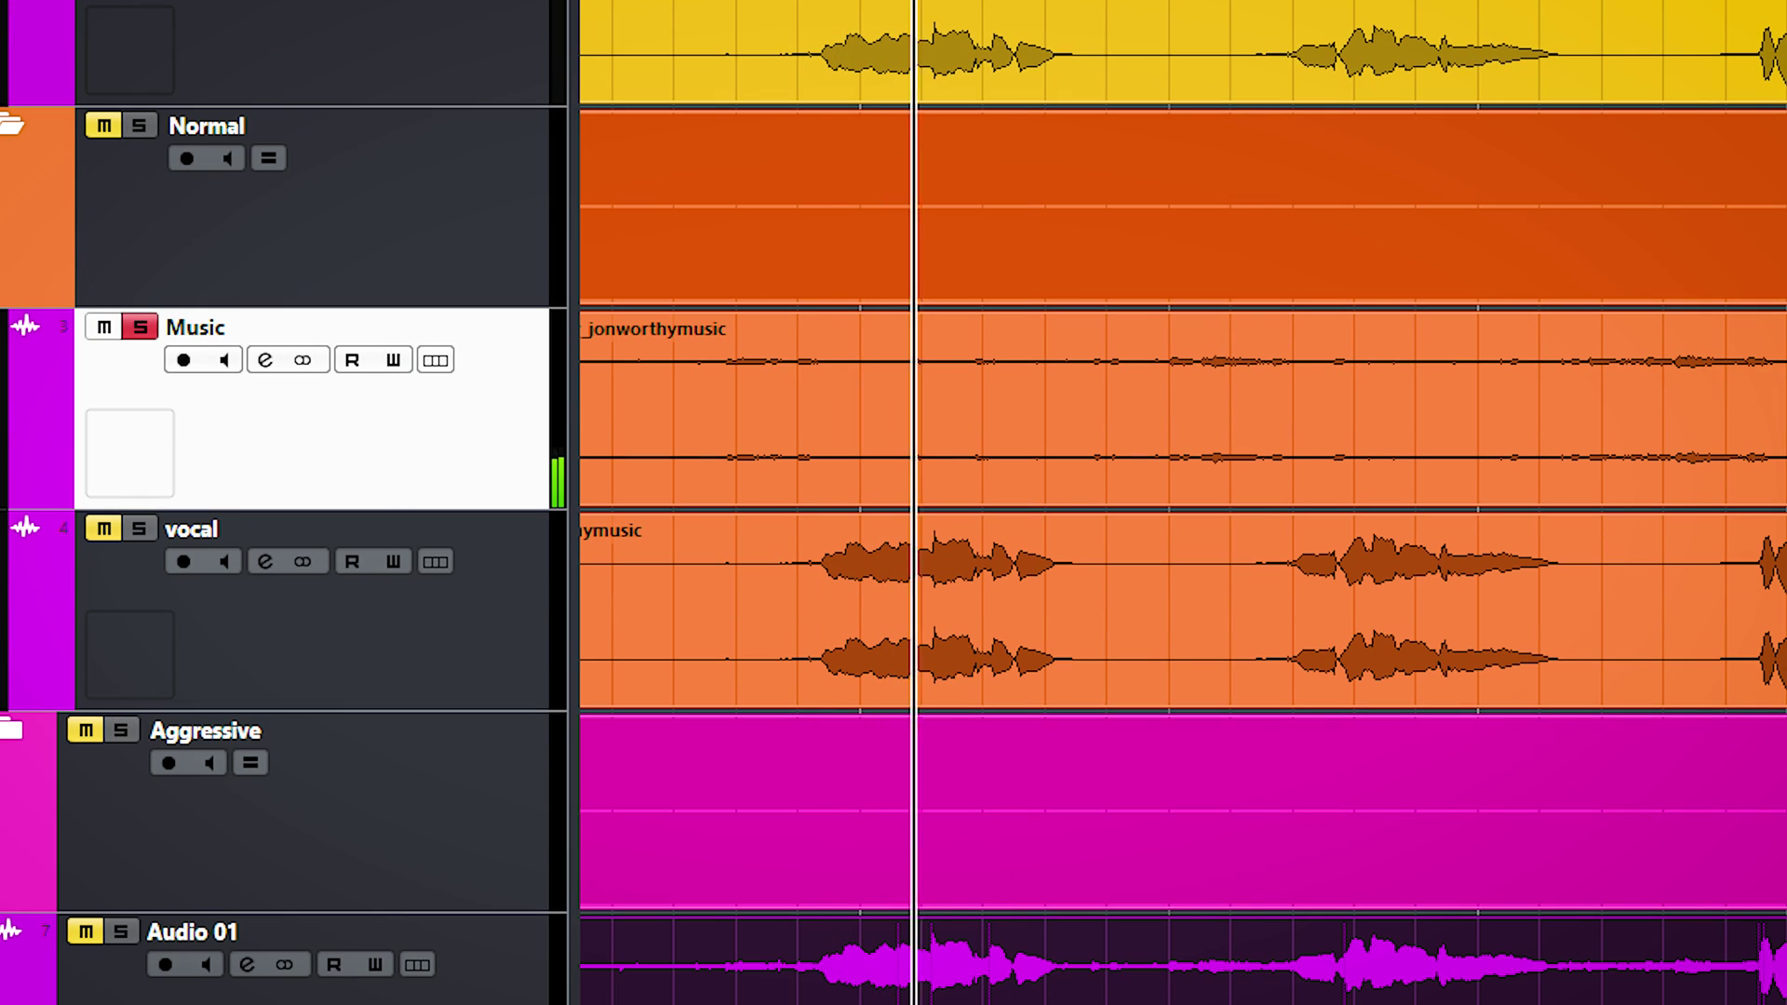